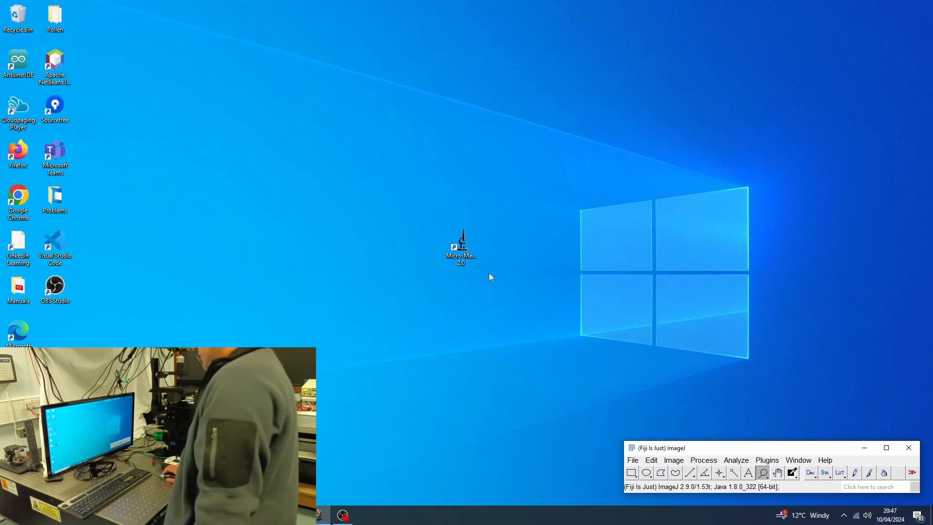
# Start Micro-Manager with the Basic-2cam.cfg hardware configuration and choose the Cellcam colour preset for the camera.
pyautogui.click(471, 255)
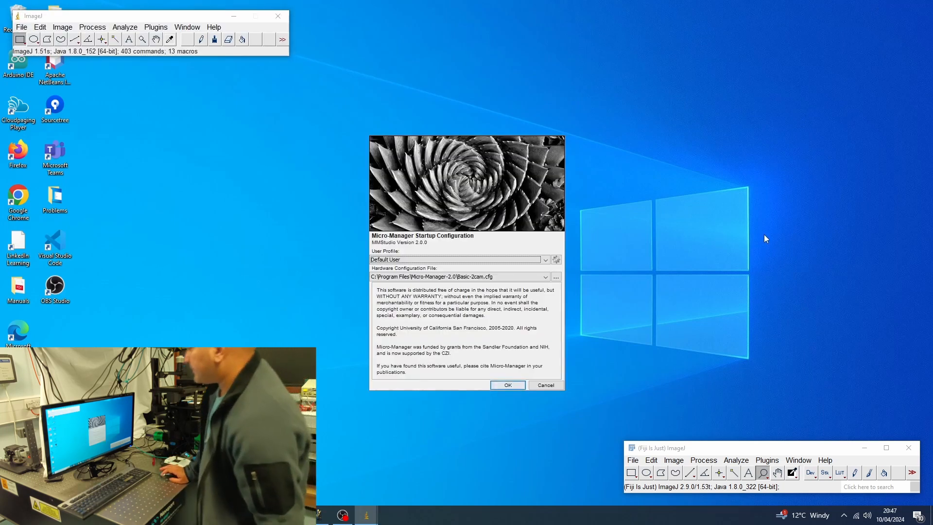
pyautogui.click(497, 384)
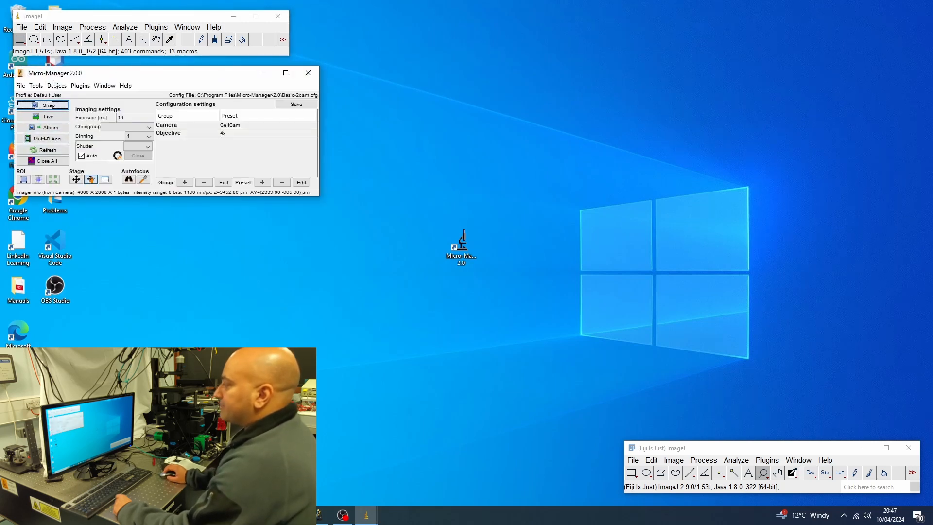
pyautogui.click(245, 126)
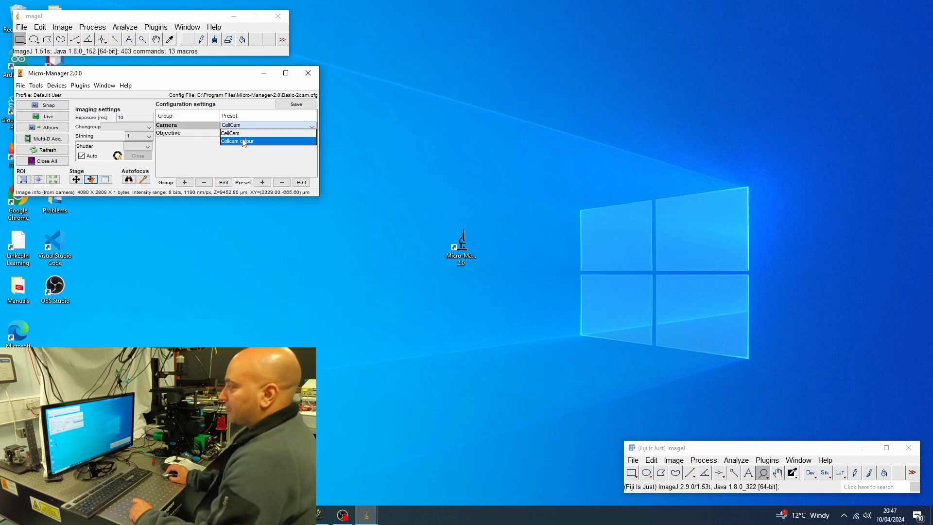
pyautogui.click(245, 141)
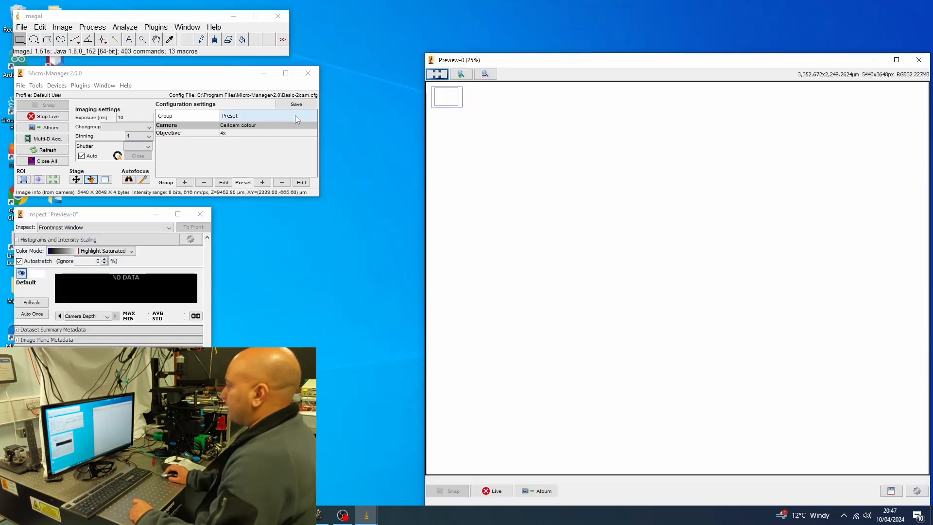
# Set the camera exposure to 0.64 ms and the binning to 2 for the live preview.
pyautogui.click(126, 118)
pyautogui.doubleClick(127, 117)
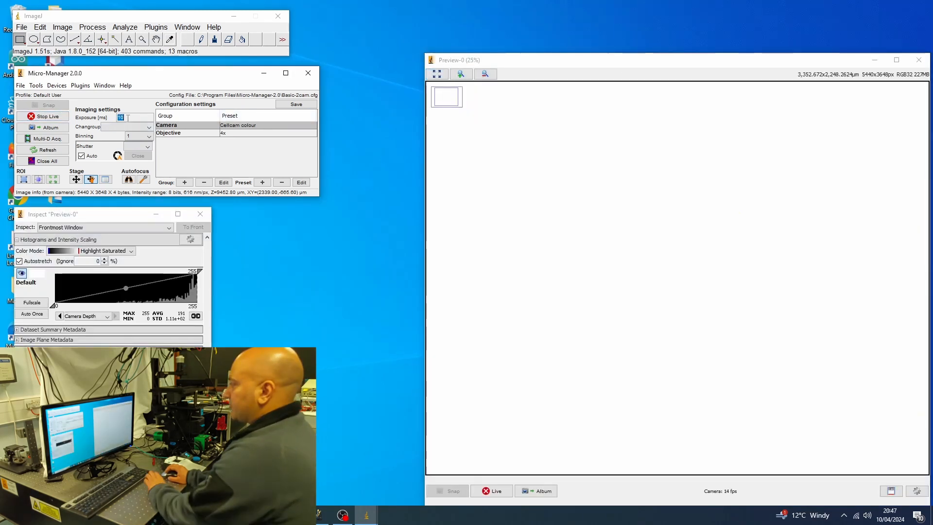
pyautogui.write('.64')
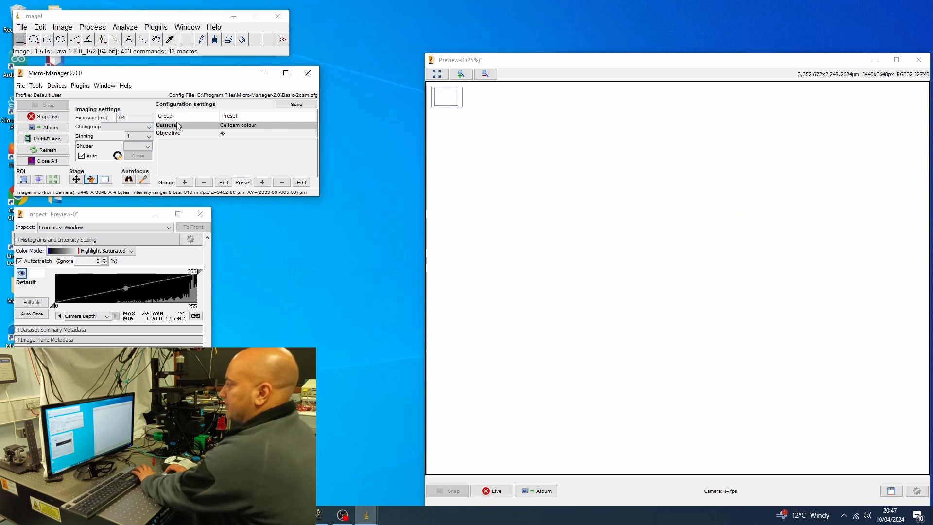
pyautogui.press('Return')
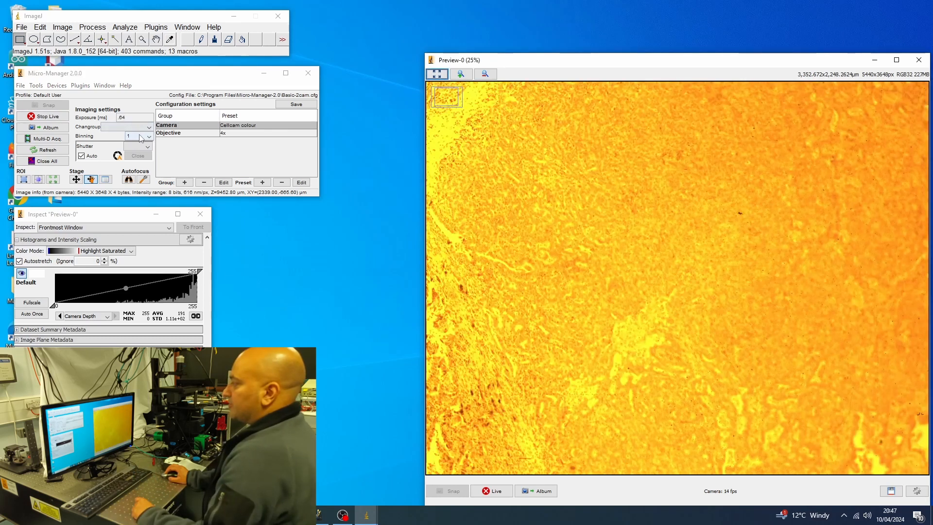
pyautogui.click(141, 138)
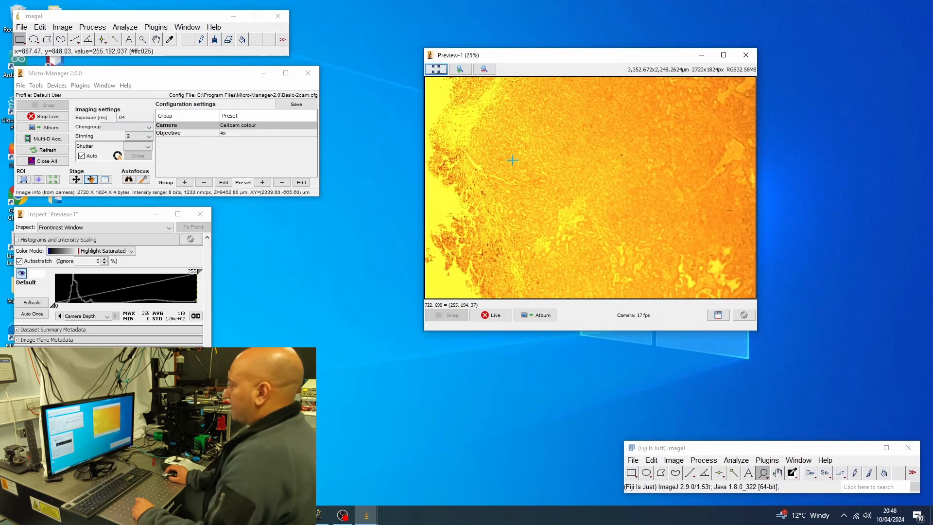
# Show the preview histogram with a logarithmic Y axis and reduce the exposure to 0.28 ms.
pyautogui.click(190, 239)
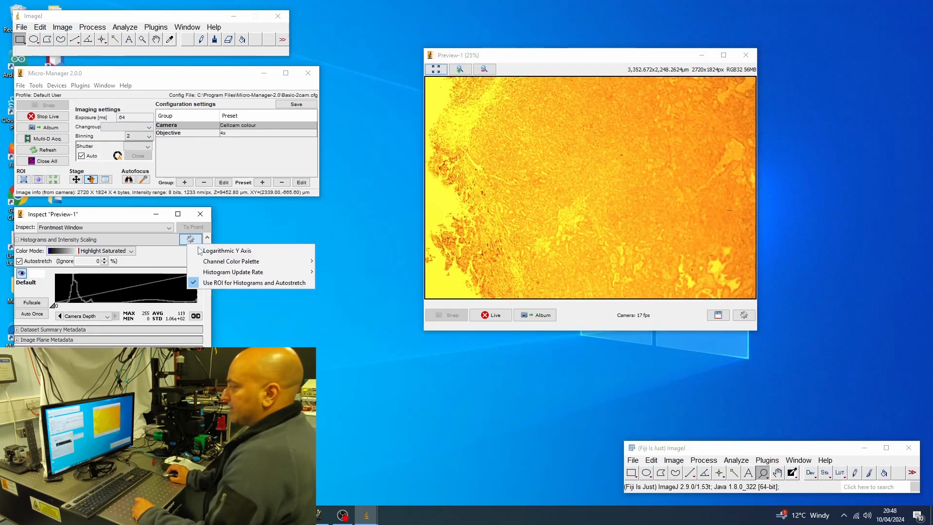
pyautogui.click(208, 247)
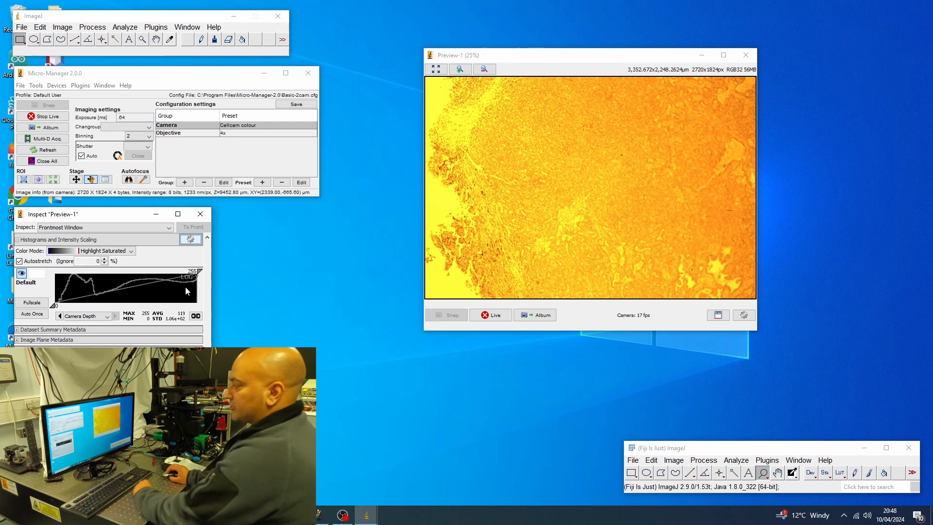
pyautogui.click(146, 117)
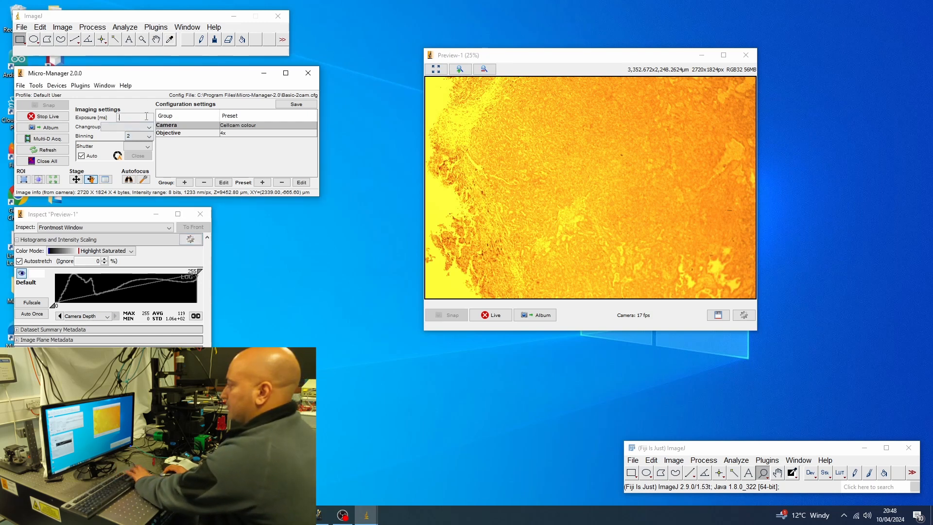
pyautogui.write('4')
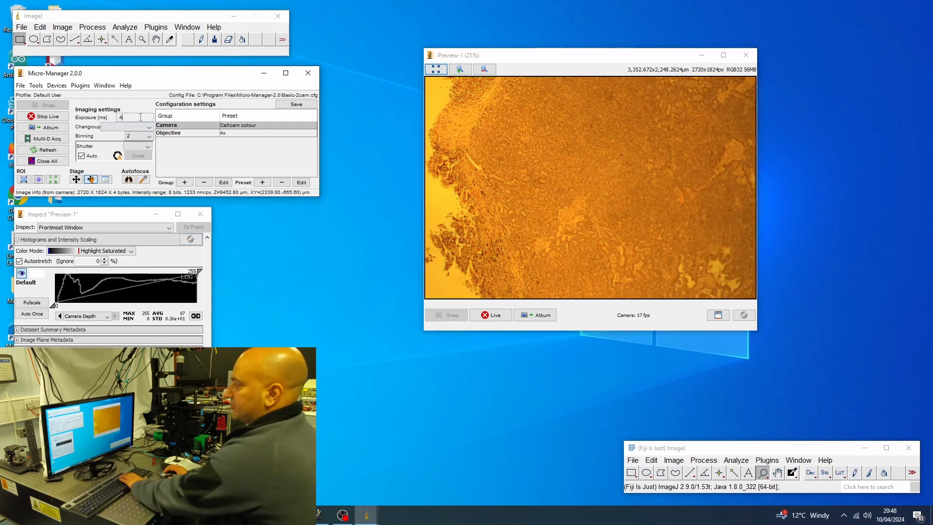
pyautogui.write('5')
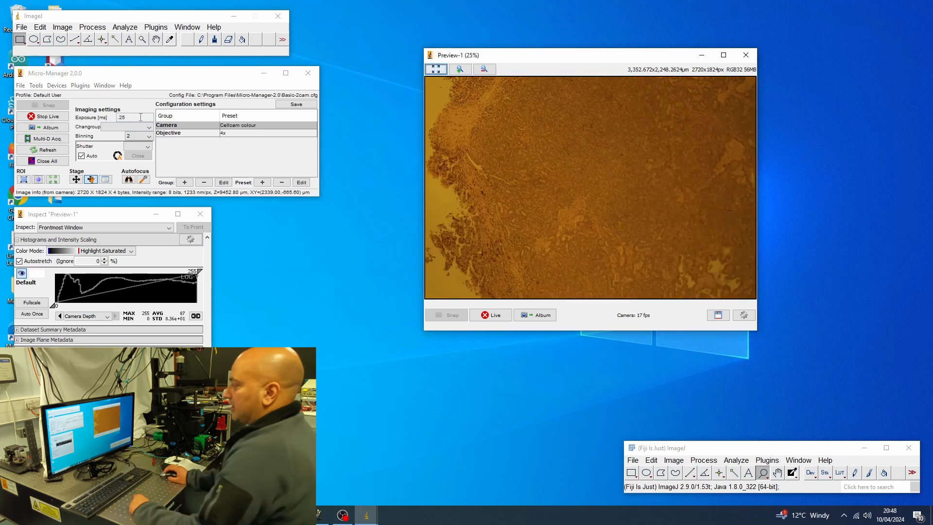
pyautogui.click(140, 117)
pyautogui.press('BackSpace')
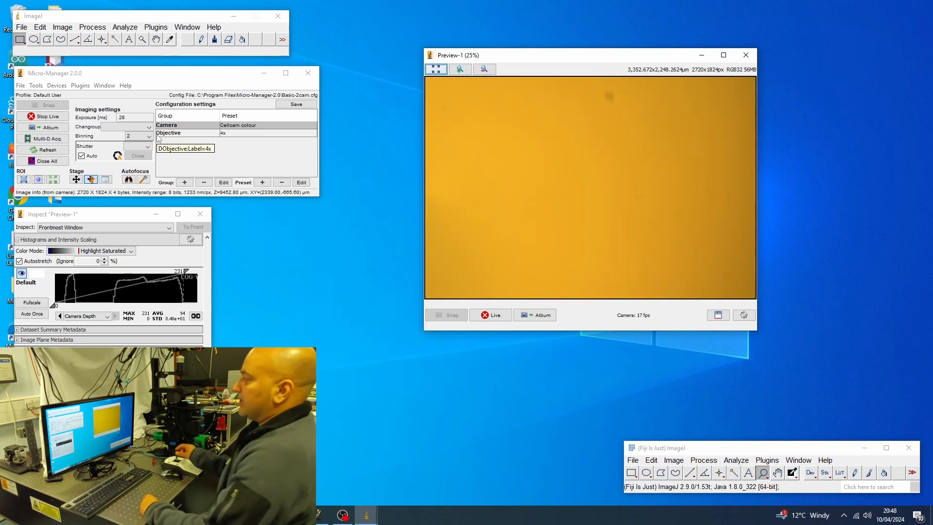
# Stop the live view, run Auto White Balance for CellCam-colour in the Device Property Browser, and restart the live view.
pyautogui.click(47, 116)
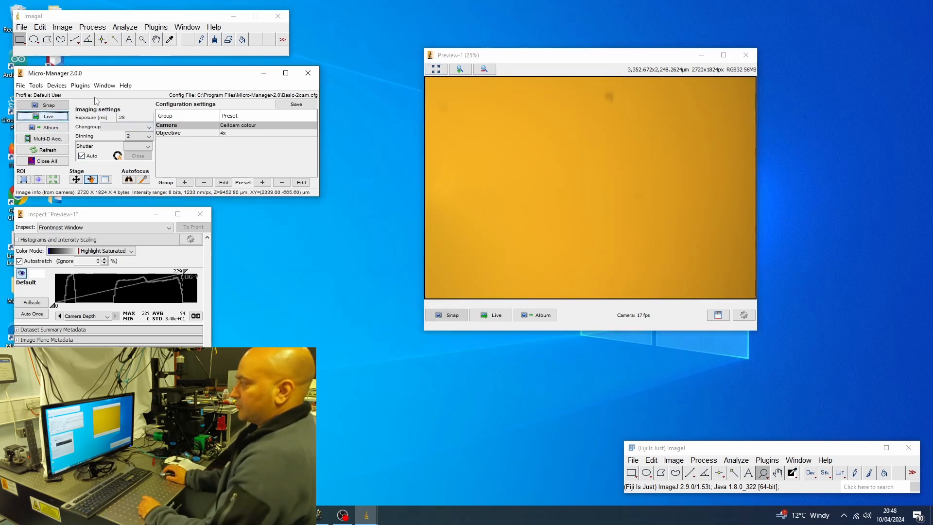
pyautogui.click(56, 86)
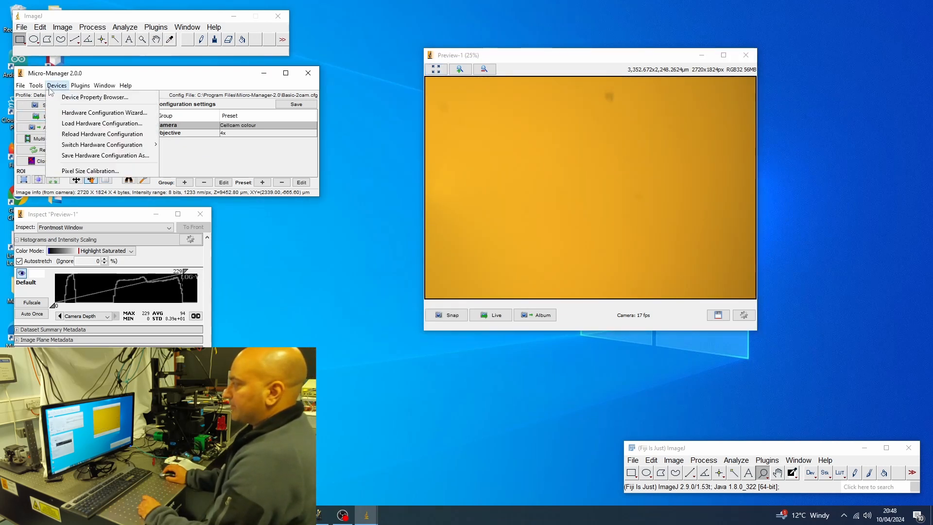
pyautogui.click(78, 97)
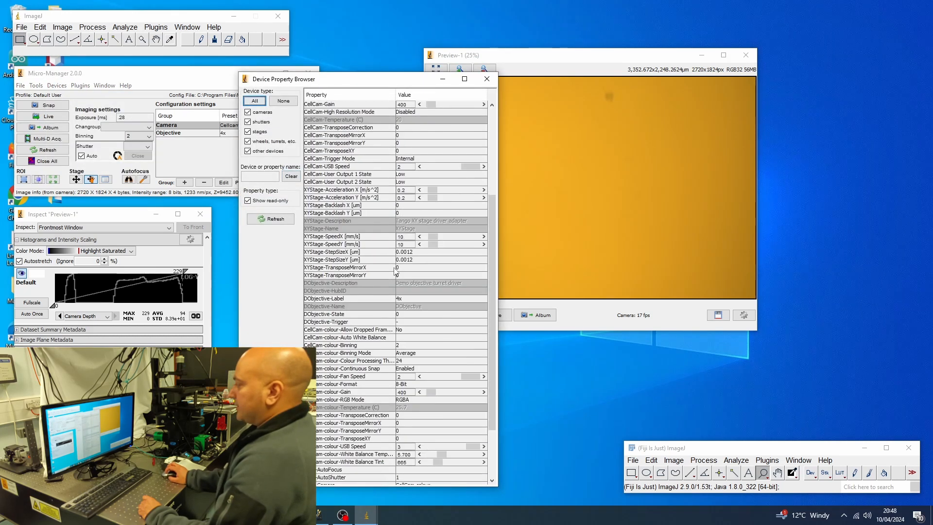
pyautogui.scroll(-3, 395, 271)
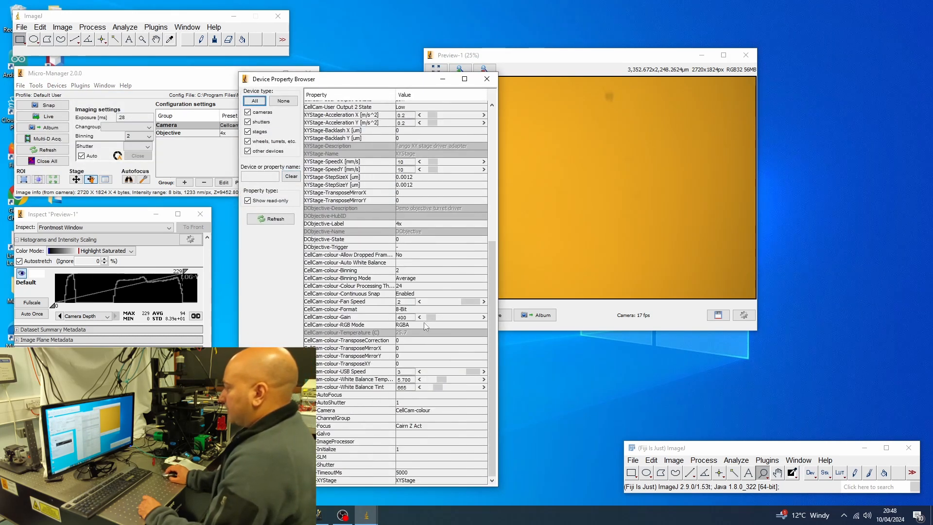
pyautogui.click(406, 263)
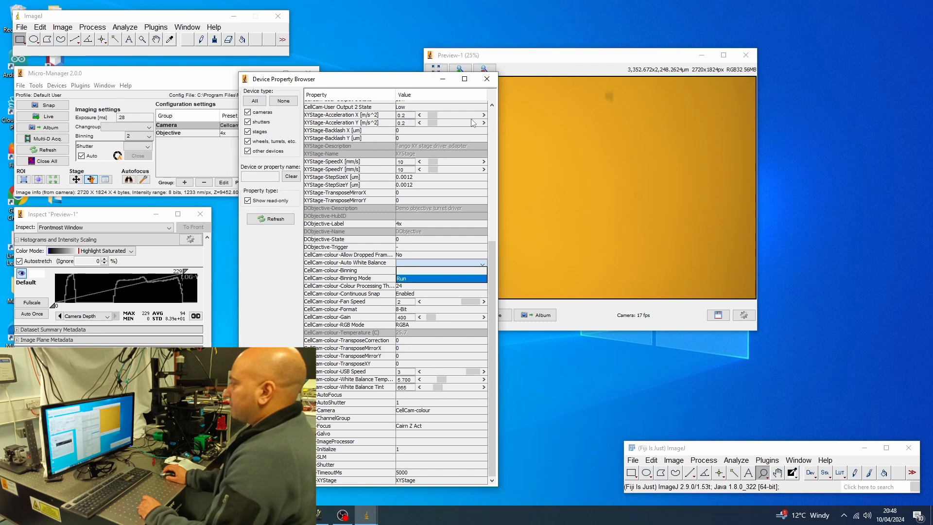
pyautogui.click(488, 79)
pyautogui.click(491, 316)
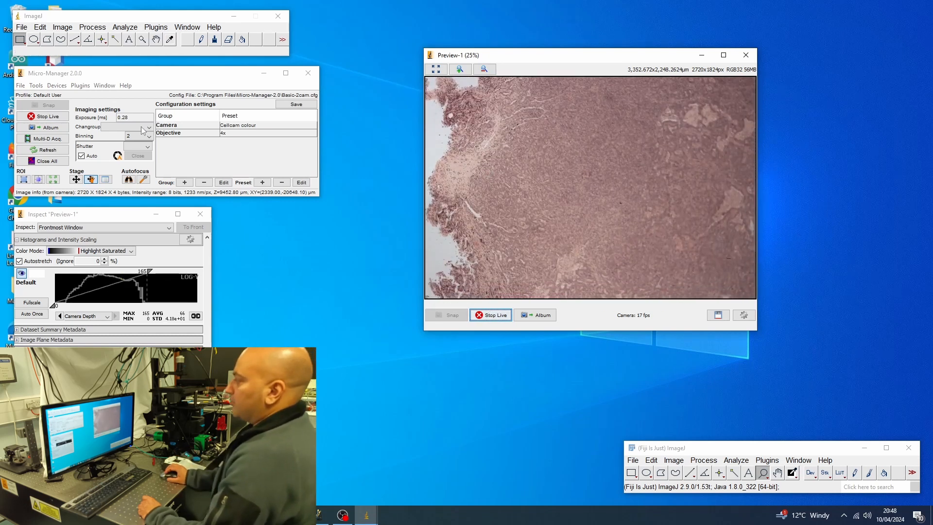
# Inspect the tissue in the live preview at up to 100% magnification and return to the overview.
pyautogui.click(143, 40)
pyautogui.click(586, 213)
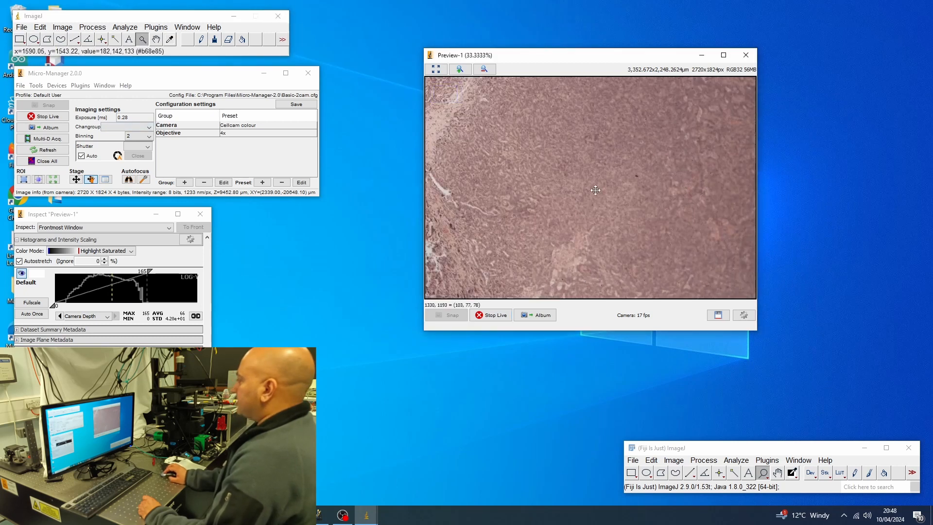
pyautogui.click(587, 213)
pyautogui.click(671, 268)
pyautogui.click(671, 268)
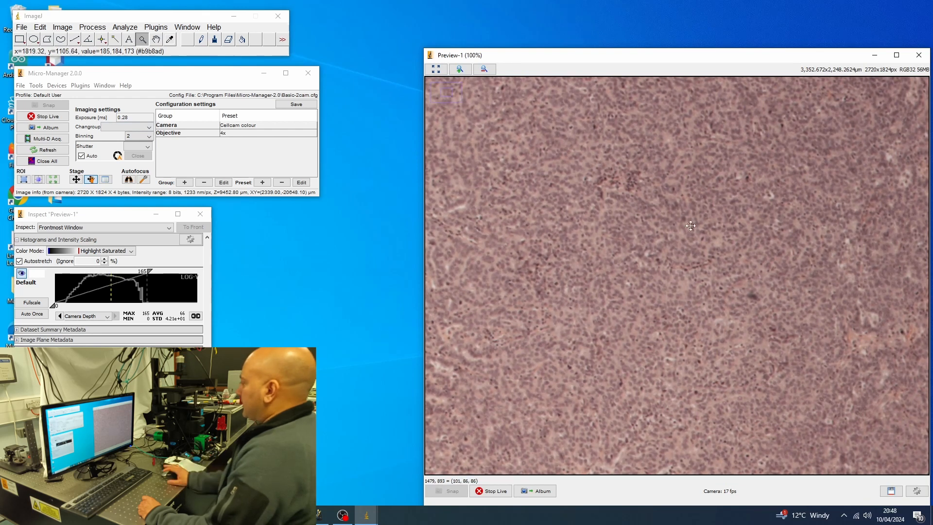
pyautogui.rightClick(589, 211)
pyautogui.rightClick(589, 212)
pyautogui.rightClick(589, 212)
pyautogui.rightClick(589, 212)
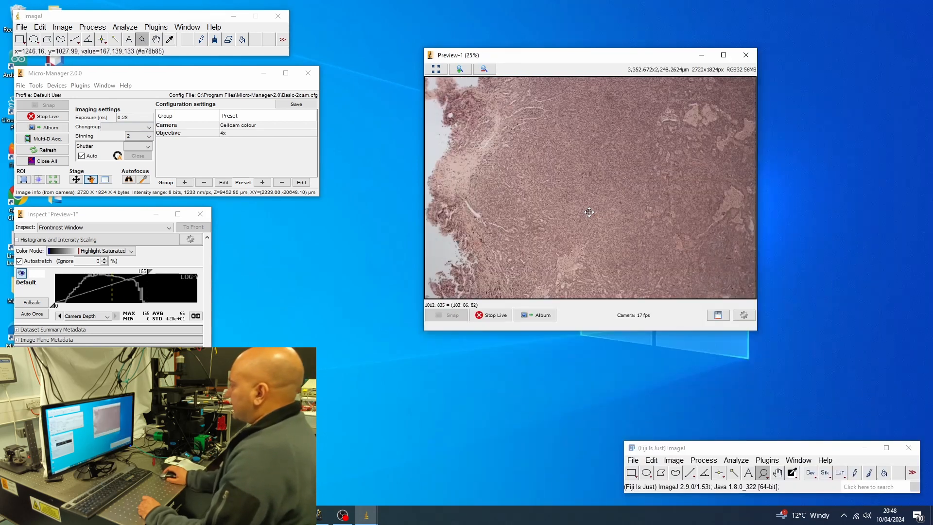
# Switch the CellCam-colour RGB Mode to a monochrome option with live view stopped, and briefly check the live image.
pyautogui.click(47, 116)
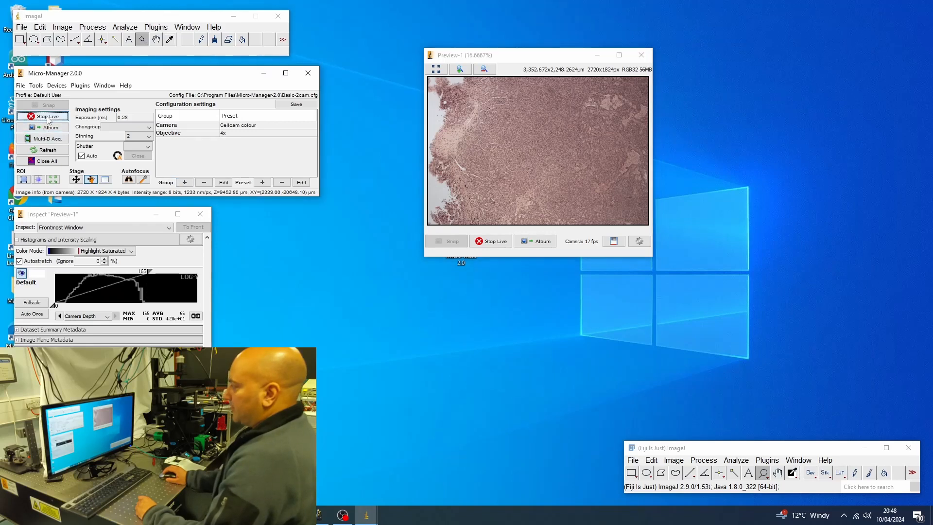
pyautogui.click(57, 85)
pyautogui.click(78, 96)
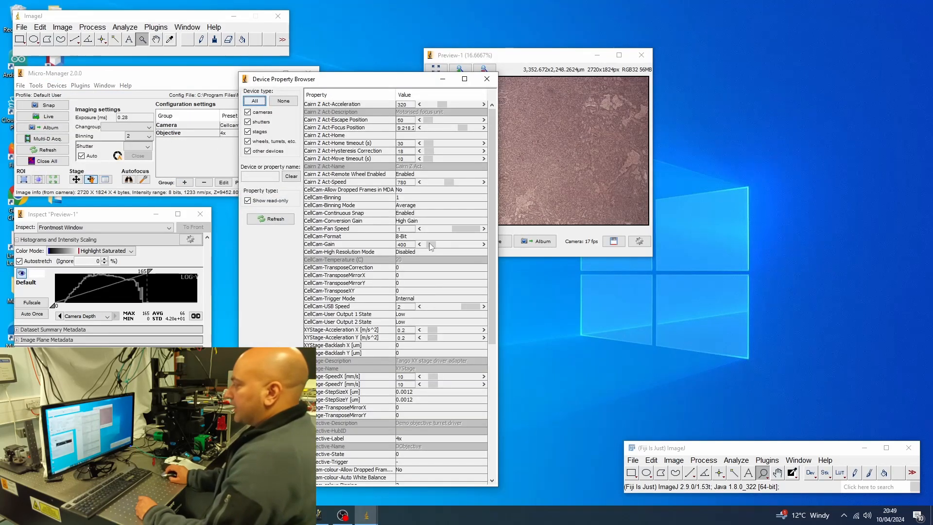
pyautogui.scroll(-5, 470, 271)
pyautogui.scroll(-1, 435, 303)
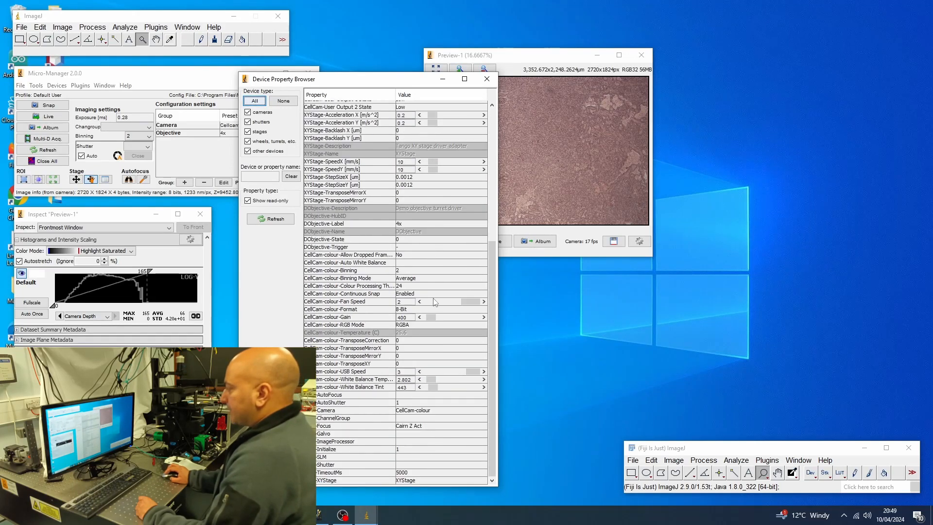
pyautogui.click(423, 325)
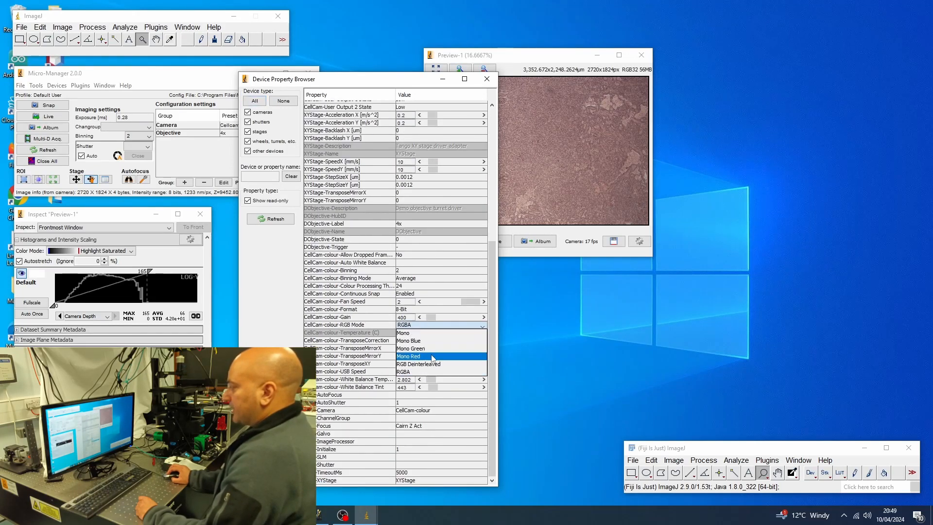
pyautogui.click(486, 79)
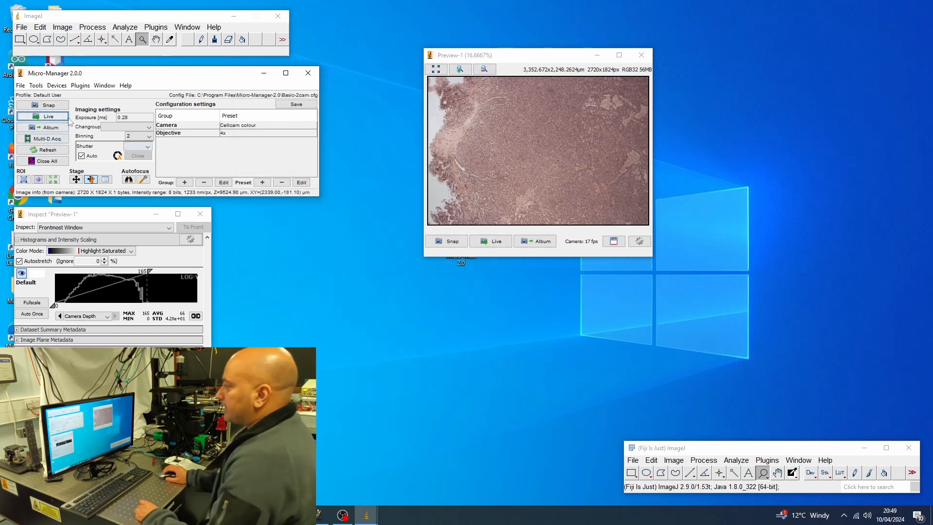
pyautogui.click(67, 118)
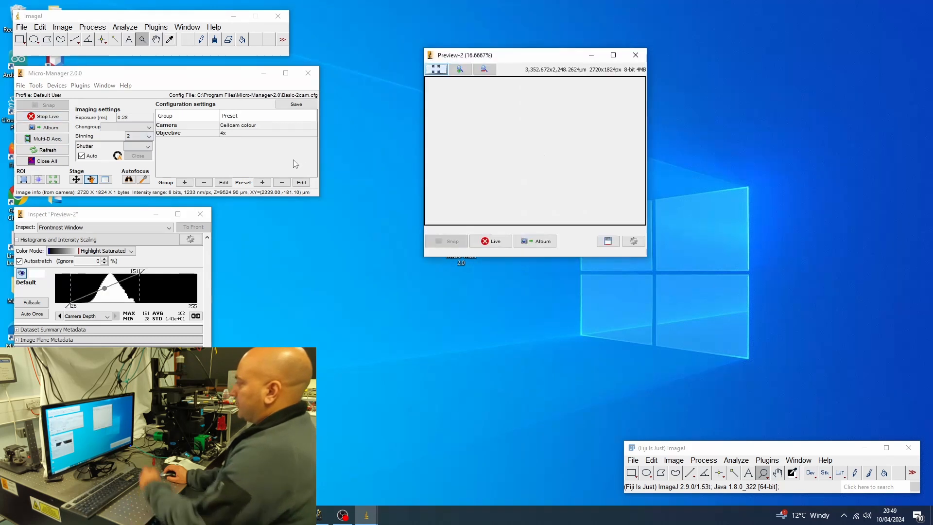
pyautogui.click(60, 119)
# Start a Micro-Magellan Explore acquisition with the default saving name and acquire the first tile.
pyautogui.click(80, 85)
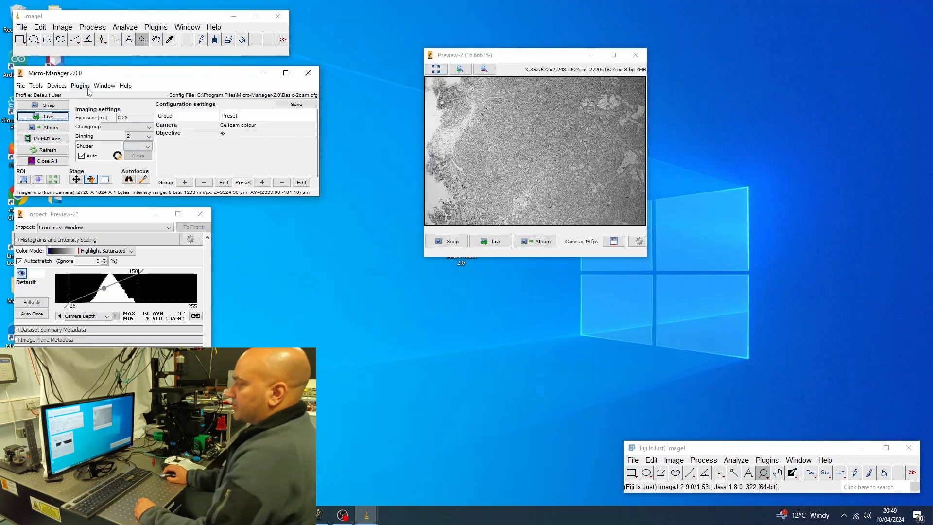
pyautogui.click(144, 175)
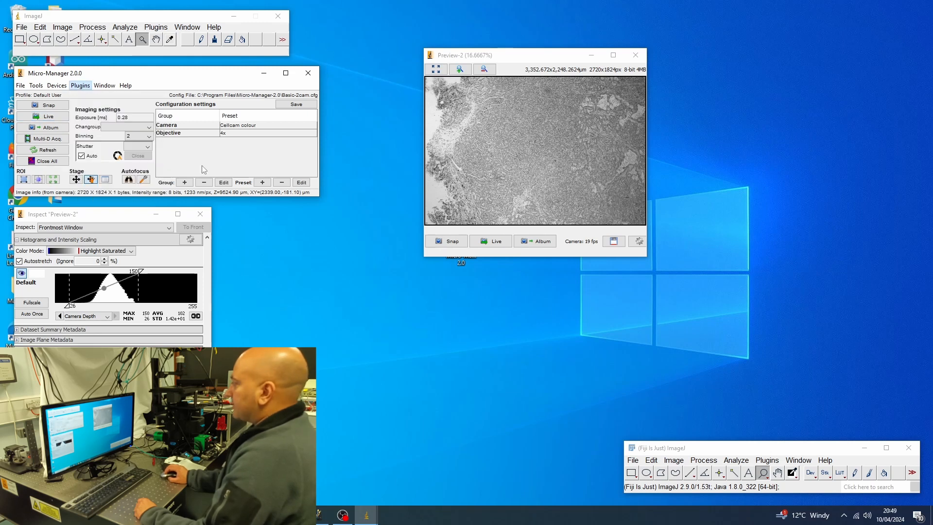
pyautogui.click(257, 117)
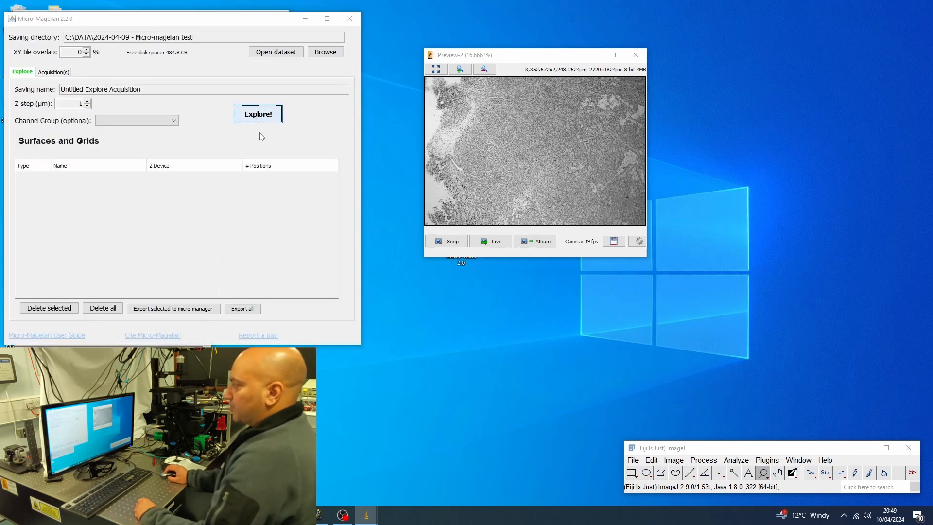
pyautogui.click(241, 127)
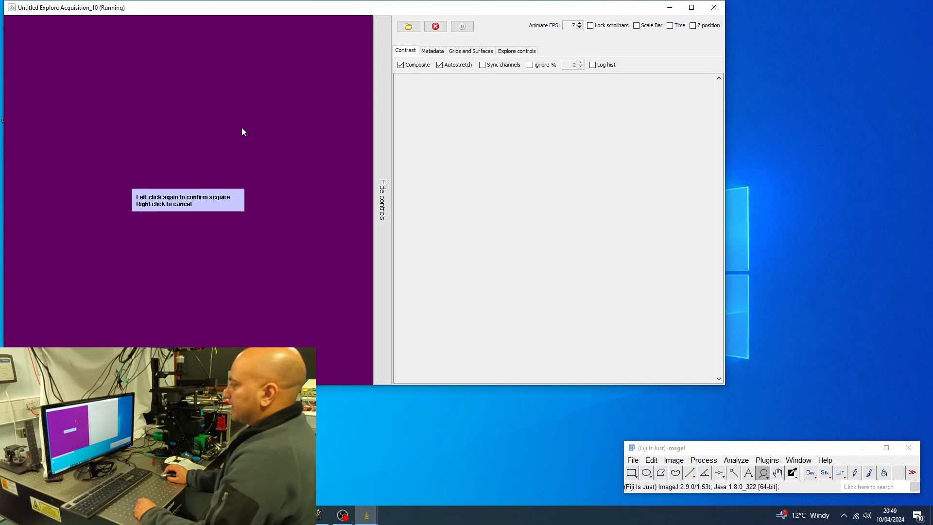
pyautogui.click(242, 128)
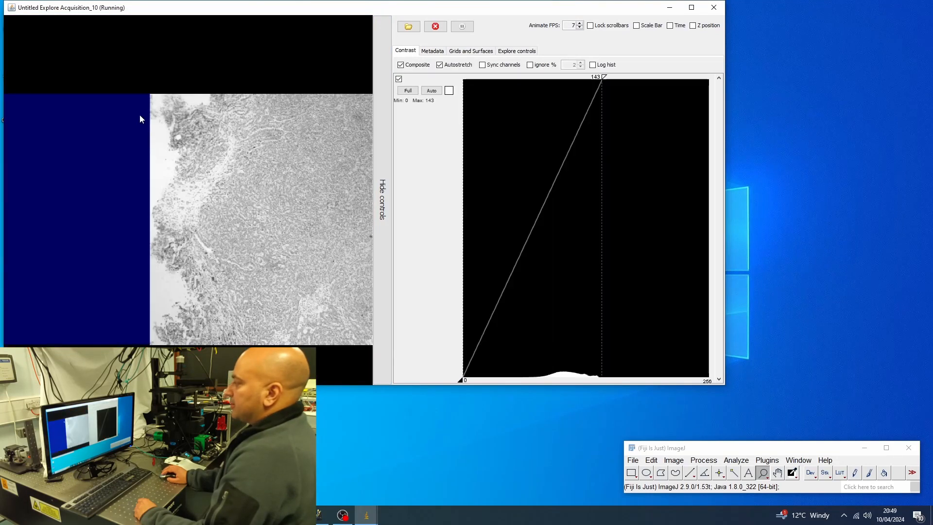
pyautogui.scroll(-1, 232, 188)
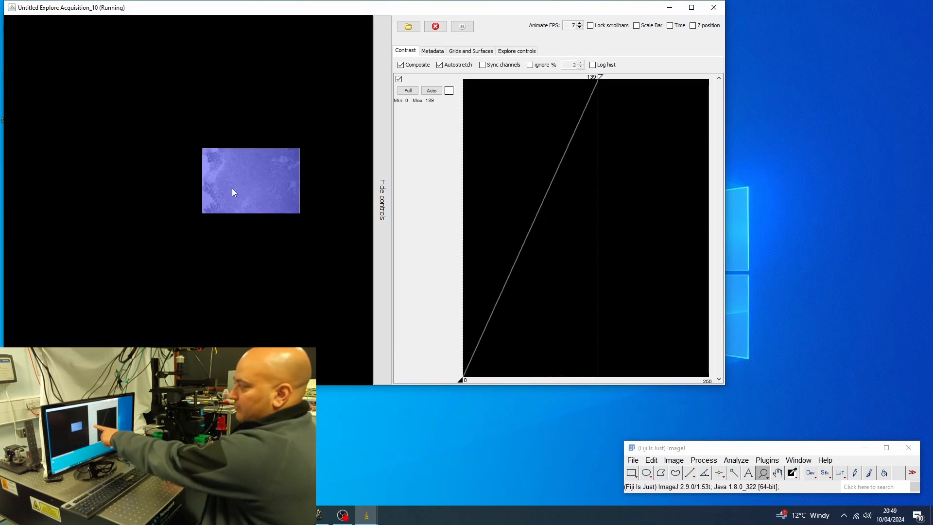
# Acquire the tile directly above the first one, plus the adjoining tile to the left of that new tile.
pyautogui.click(254, 109)
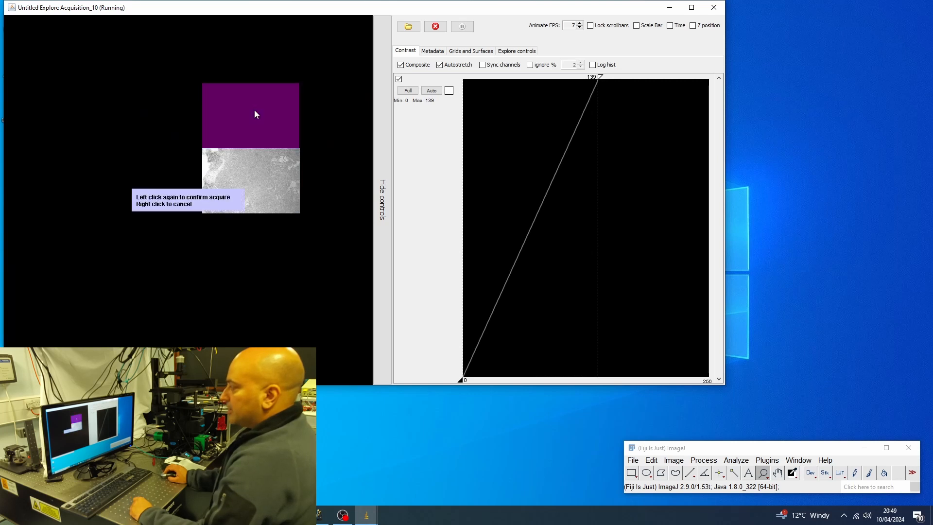
pyautogui.click(256, 146)
pyautogui.scroll(-1, 154, 157)
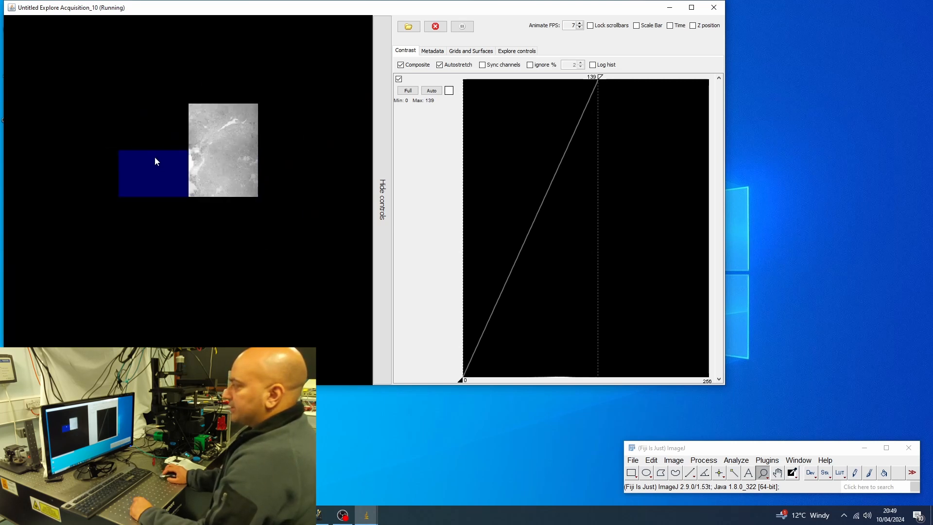
pyautogui.click(163, 127)
pyautogui.click(159, 138)
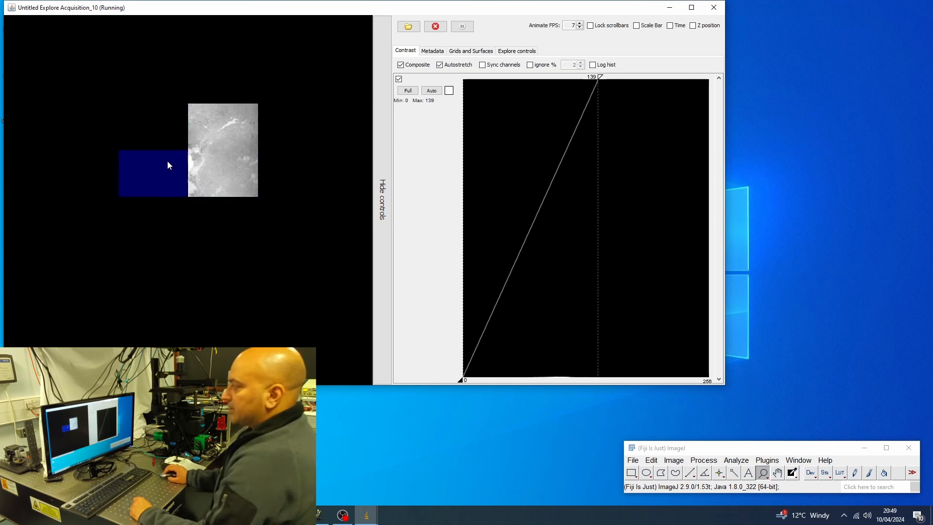
# Acquire a block of two columns by four rows extending downward, and a four-by-four block covering the upper tissue.
pyautogui.moveTo(142, 184); pyautogui.dragTo(219, 298)
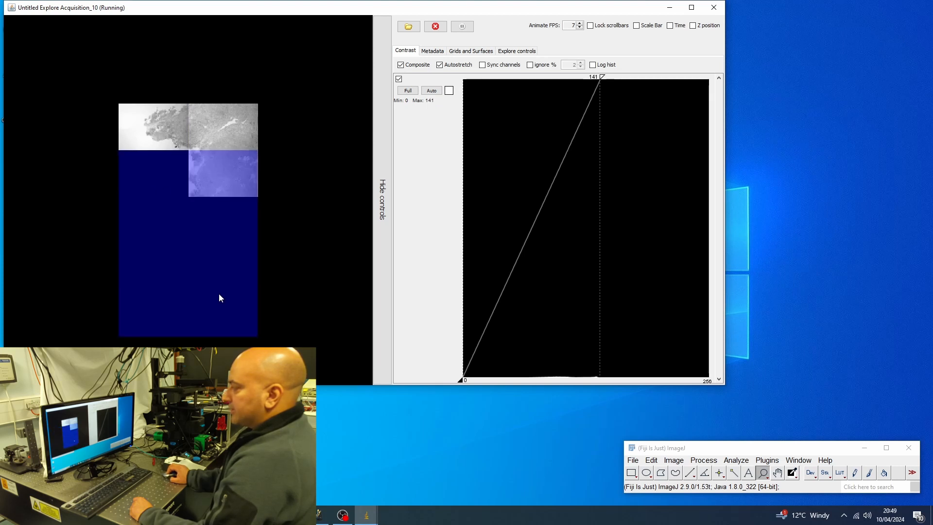
pyautogui.click(202, 256)
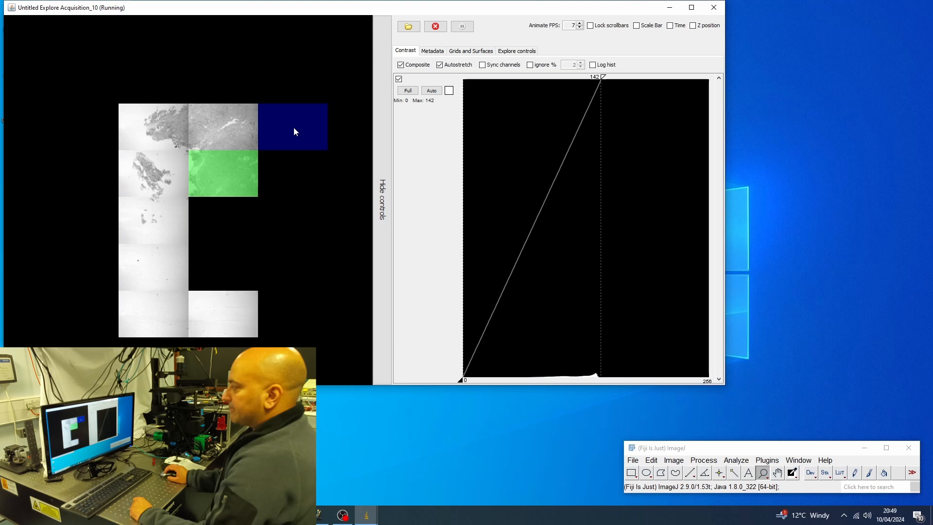
pyautogui.scroll(-1, 147, 131)
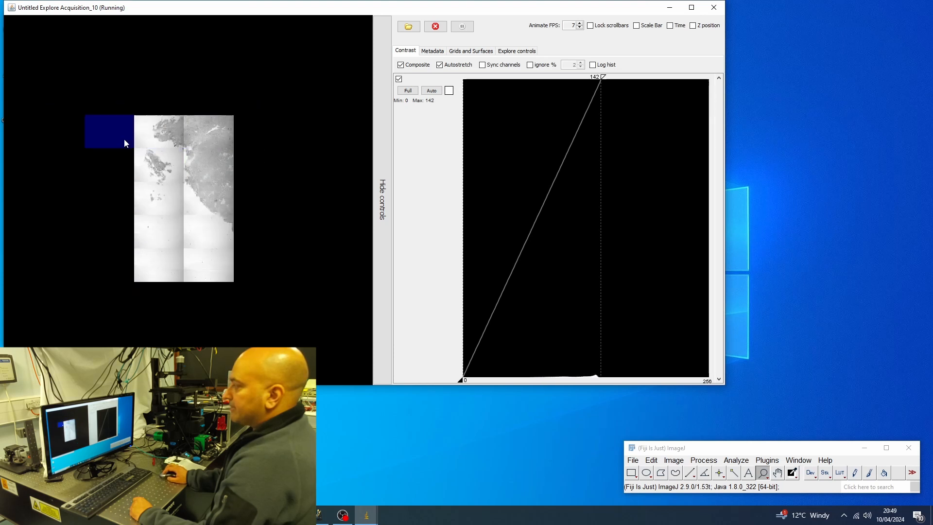
pyautogui.moveTo(163, 96); pyautogui.dragTo(329, 213)
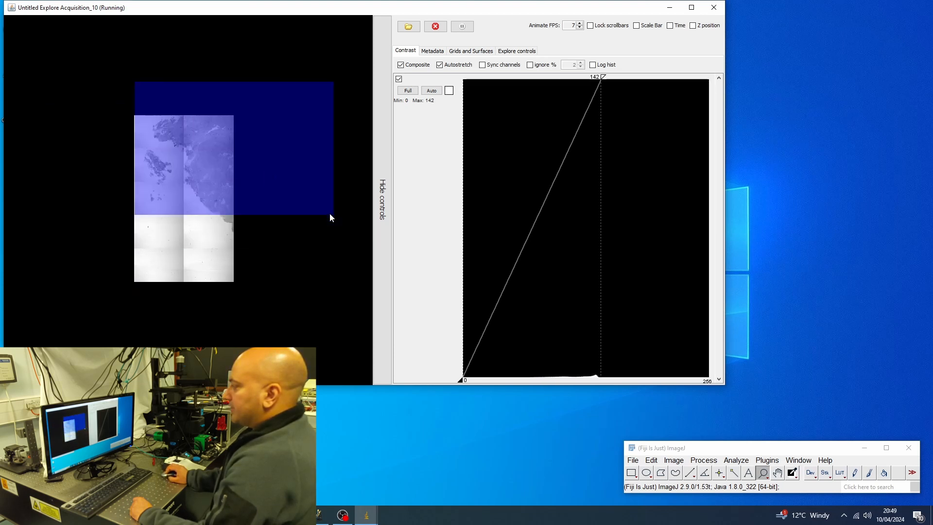
pyautogui.click(295, 155)
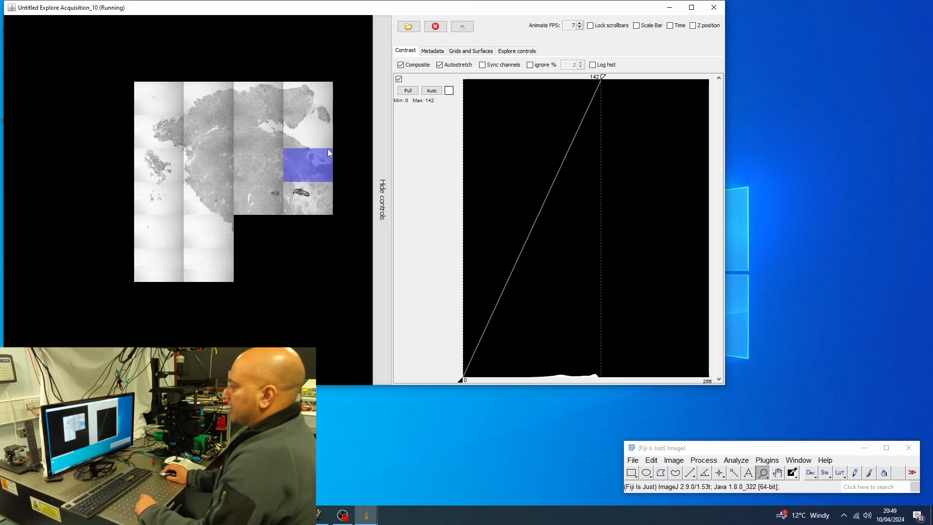
# Acquire the missing two-by-two block at the map's lower right corner and a full column of tiles along its right edge.
pyautogui.moveTo(279, 230); pyautogui.dragTo(297, 243)
pyautogui.click(298, 243)
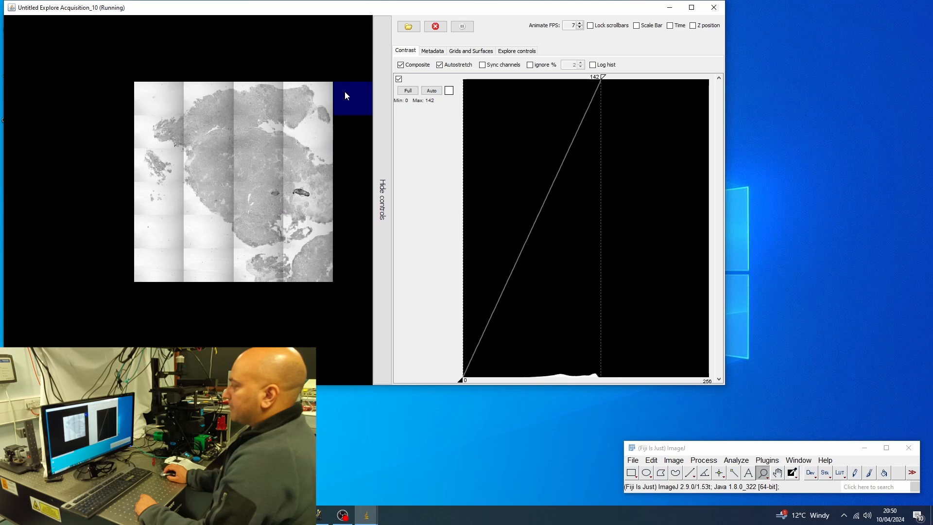
pyautogui.moveTo(344, 89); pyautogui.dragTo(340, 261)
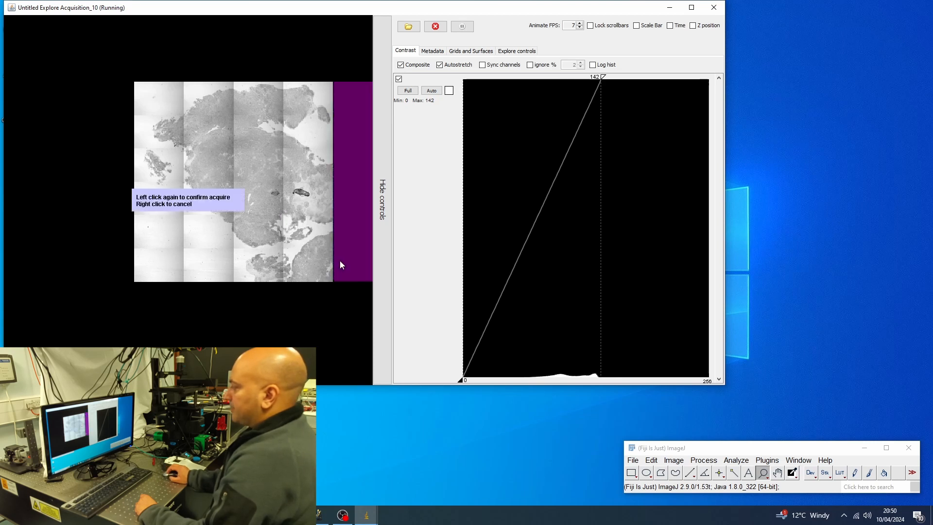
pyautogui.click(339, 262)
# Acquire one more row of tiles along the map's lower edge to cover the rest of the tissue.
pyautogui.scroll(-1, 41, 209)
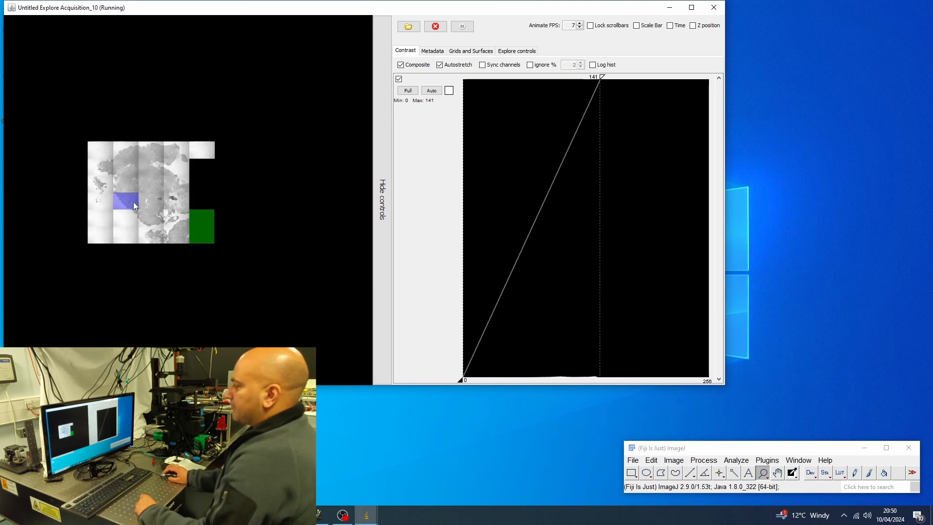
pyautogui.scroll(1, 133, 202)
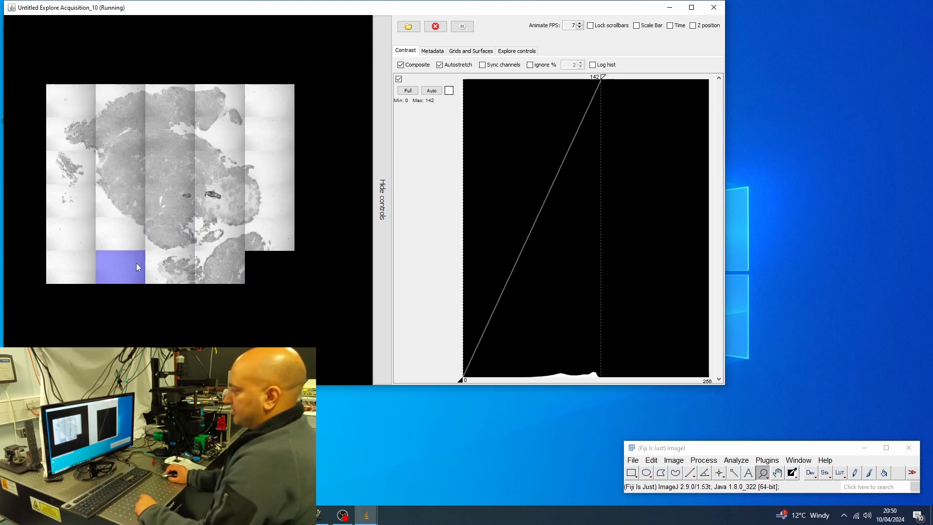
pyautogui.moveTo(125, 305); pyautogui.dragTo(247, 293)
pyautogui.click(253, 295)
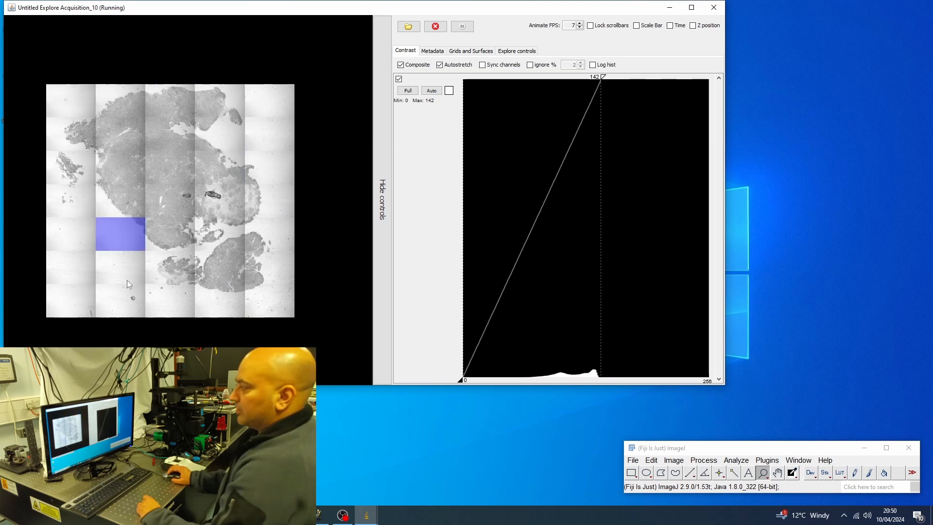
# Create a new acquisition grid over the tile map with 6 rows and 5 columns.
pyautogui.click(468, 51)
pyautogui.click(415, 67)
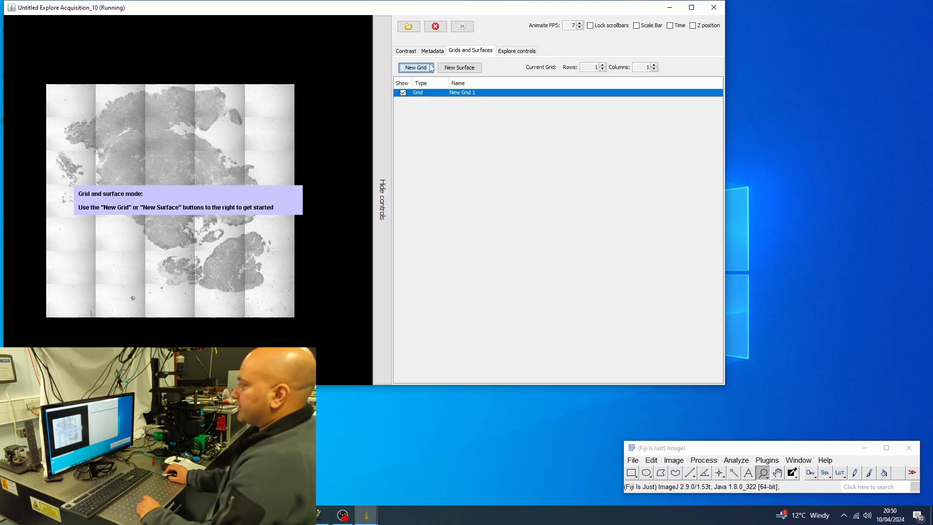
pyautogui.click(602, 65)
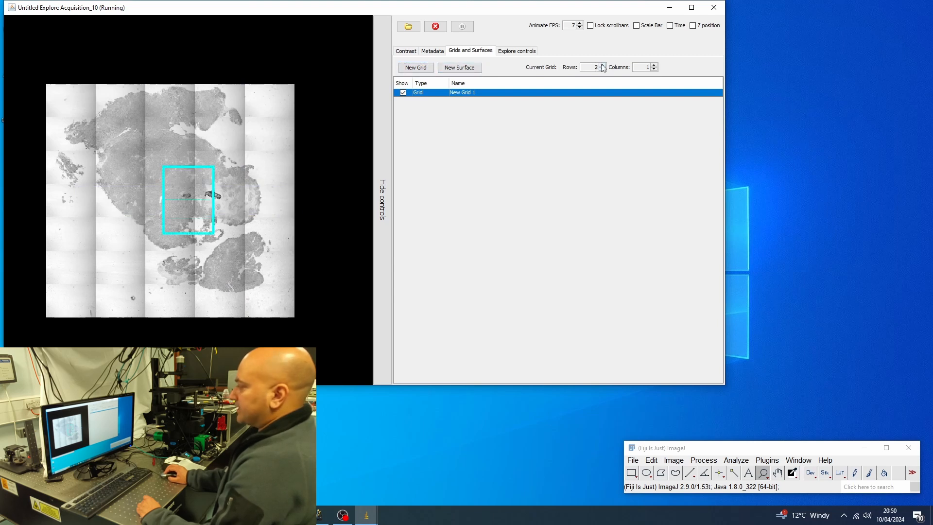
pyautogui.click(602, 64)
pyautogui.click(603, 65)
pyautogui.click(603, 65)
pyautogui.click(602, 64)
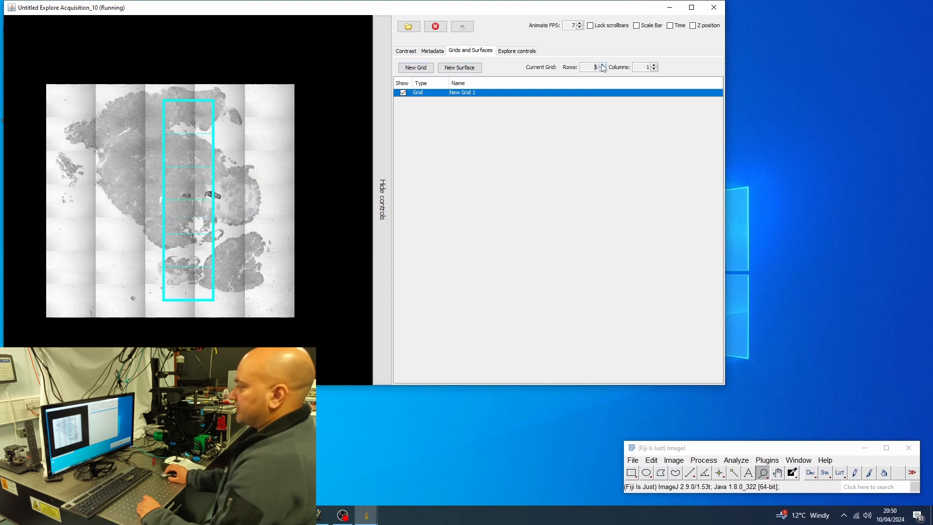
pyautogui.click(653, 65)
pyautogui.click(653, 65)
pyautogui.click(653, 65)
pyautogui.click(653, 65)
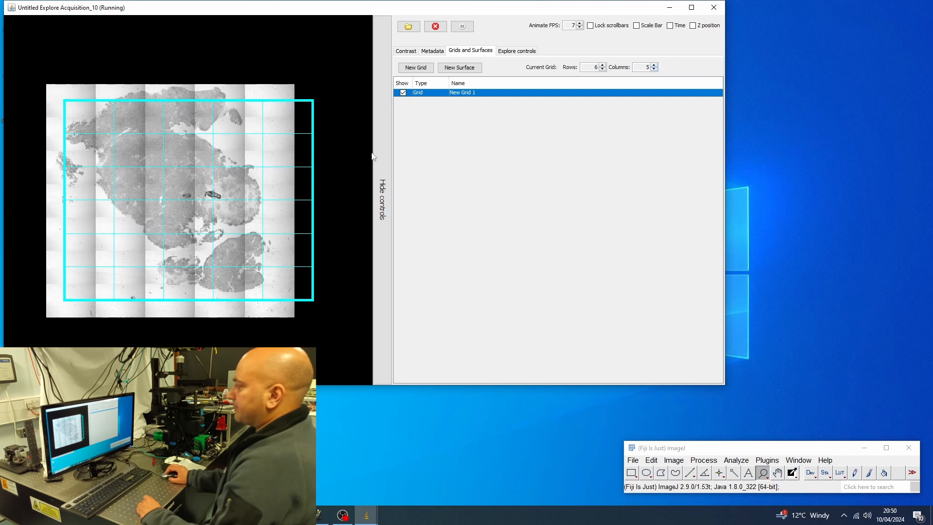
# Increase the grid to 7 rows and reposition it so it covers all of the tissue.
pyautogui.moveTo(241, 178); pyautogui.dragTo(219, 156)
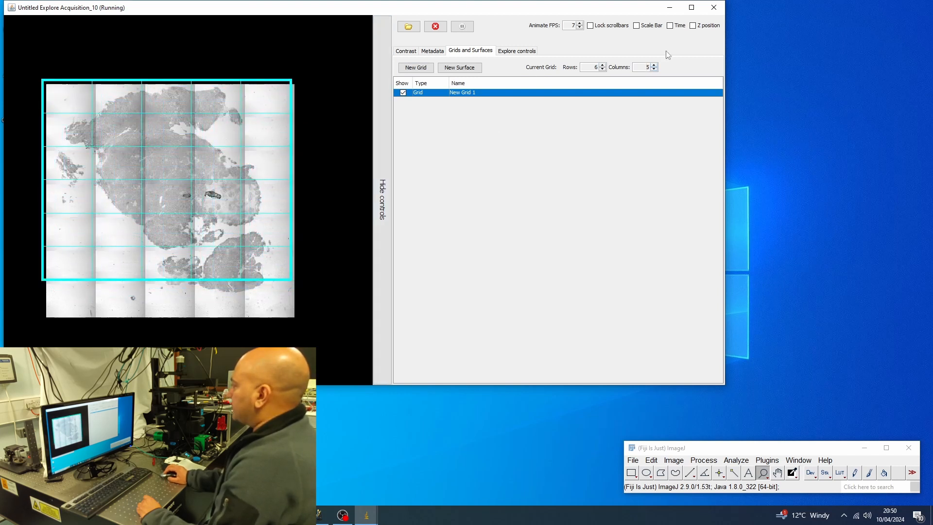
pyautogui.click(603, 65)
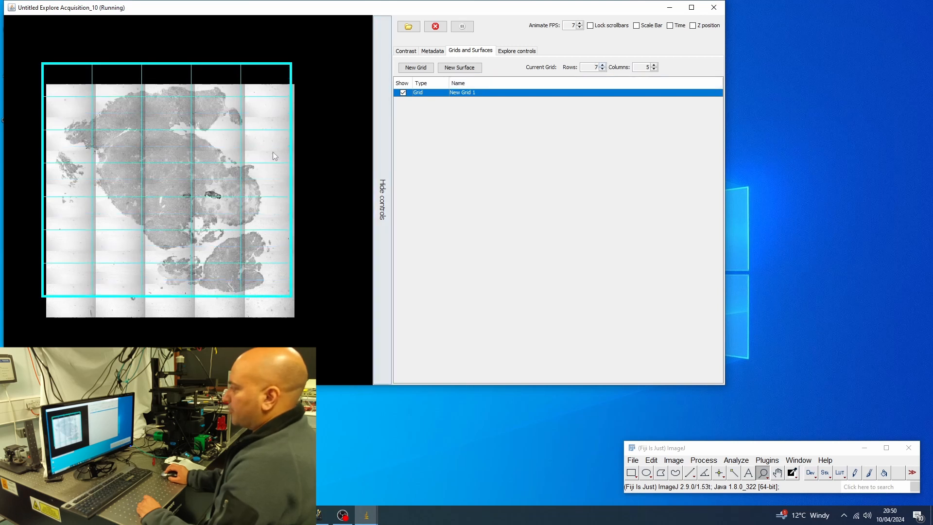
pyautogui.moveTo(196, 172); pyautogui.dragTo(194, 171)
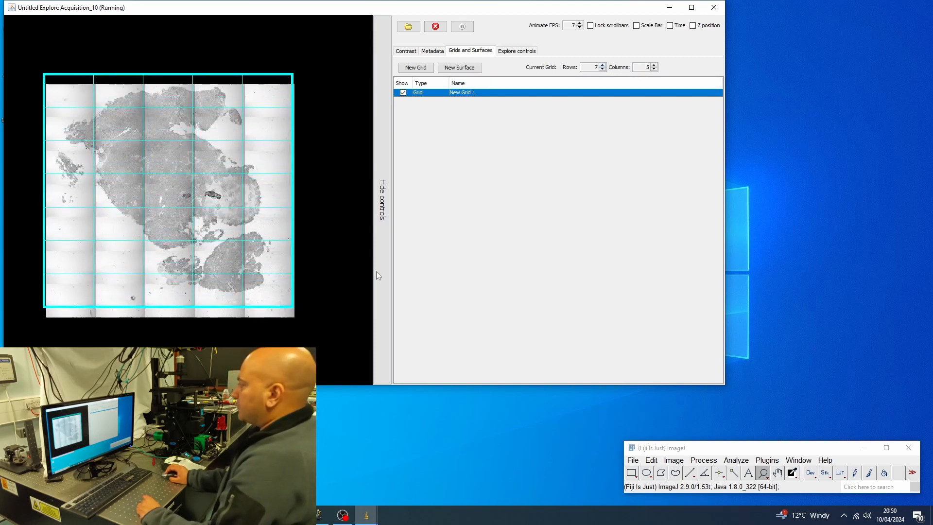
# Export New Grid 1 from Micro-Magellan to Micro-Manager and open the Stage Position List.
pyautogui.click(669, 7)
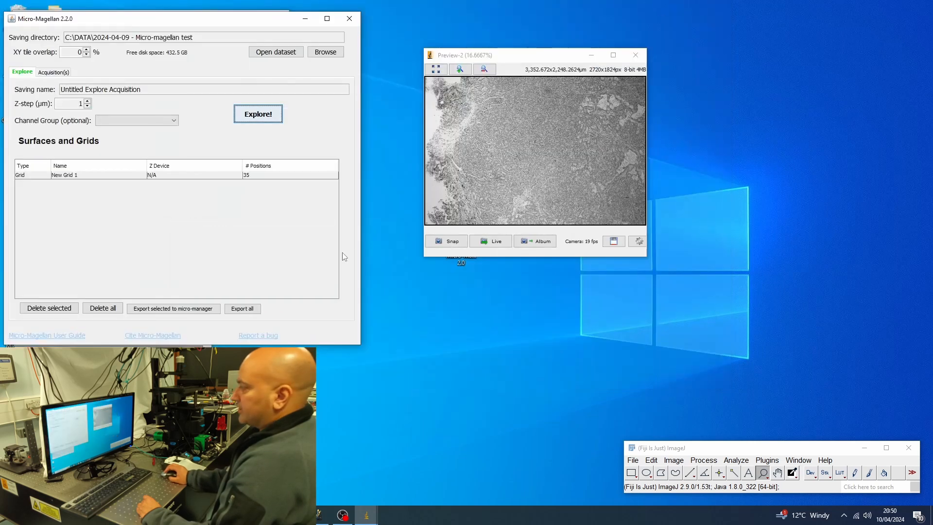
pyautogui.click(121, 176)
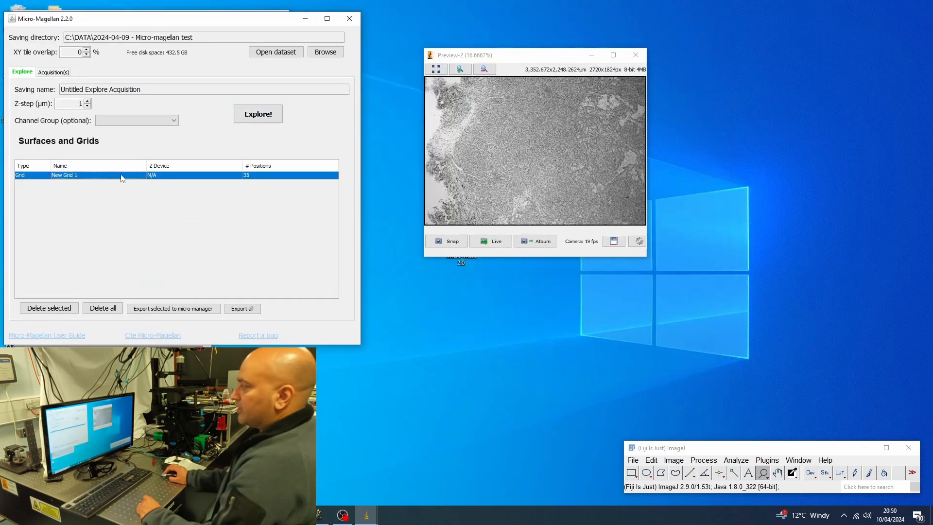
pyautogui.click(180, 310)
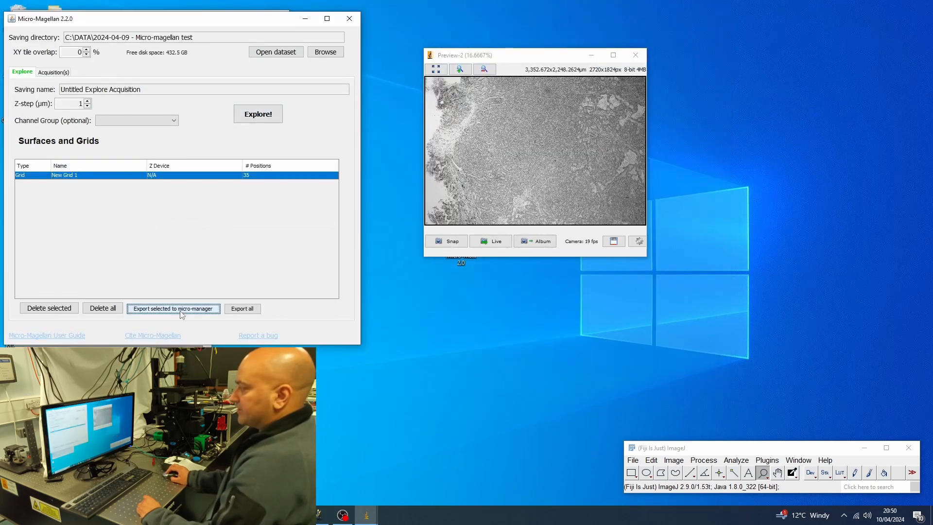
pyautogui.click(305, 19)
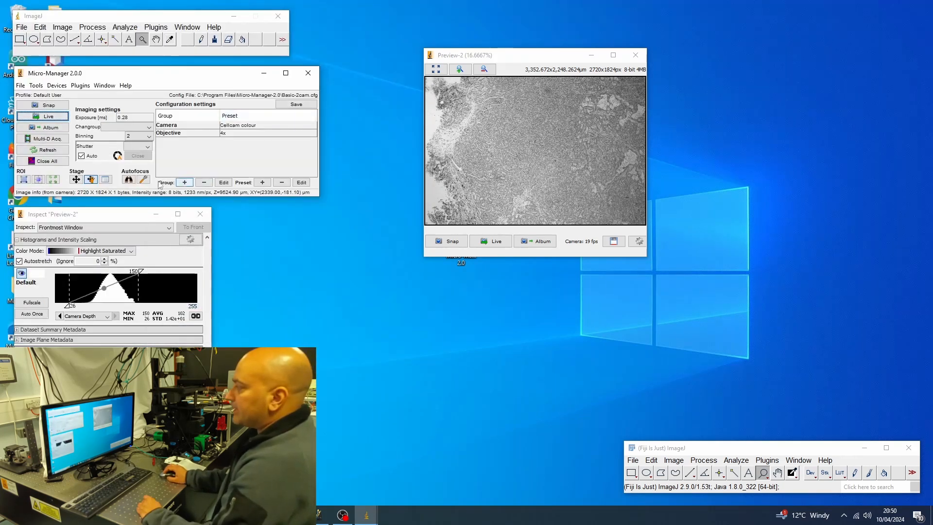
pyautogui.click(105, 179)
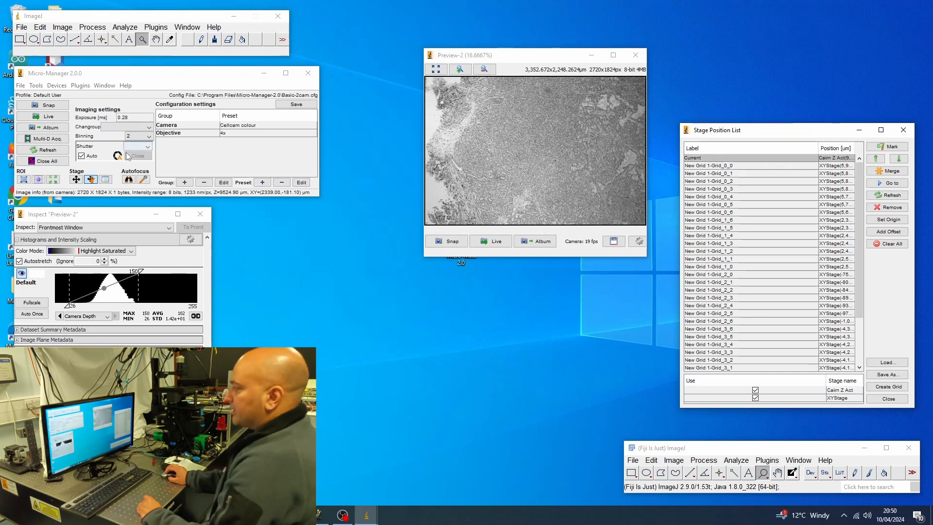
# Run a Multi-Dimensional Acquisition over the exported XY positions and close the acquisition progress messages.
pyautogui.click(47, 138)
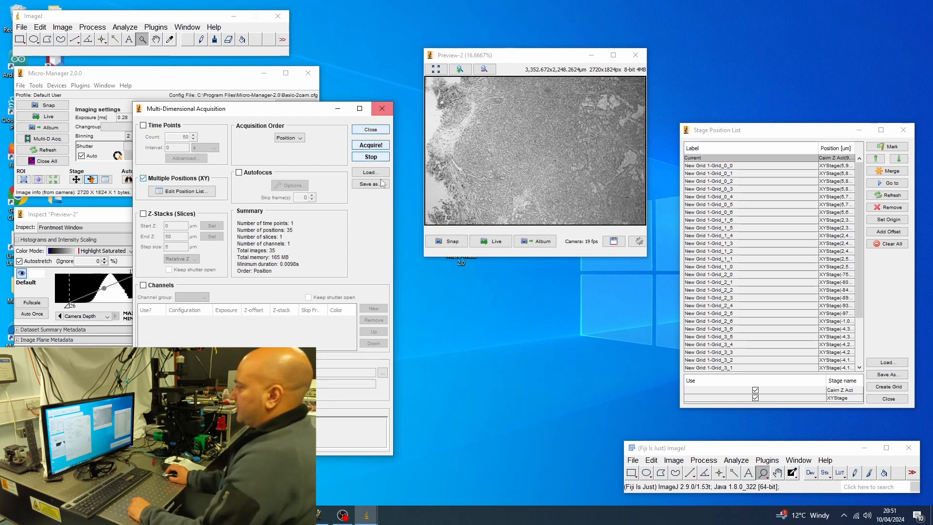
pyautogui.click(366, 147)
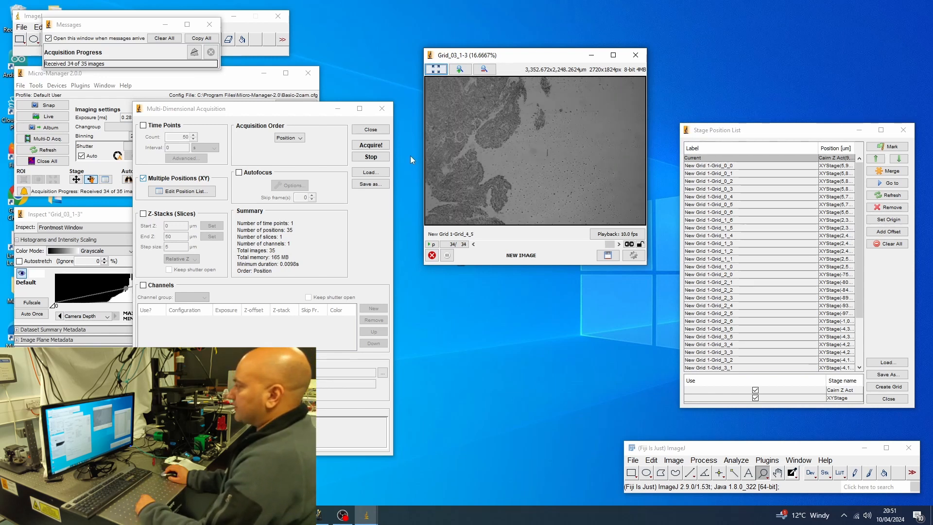
pyautogui.click(209, 24)
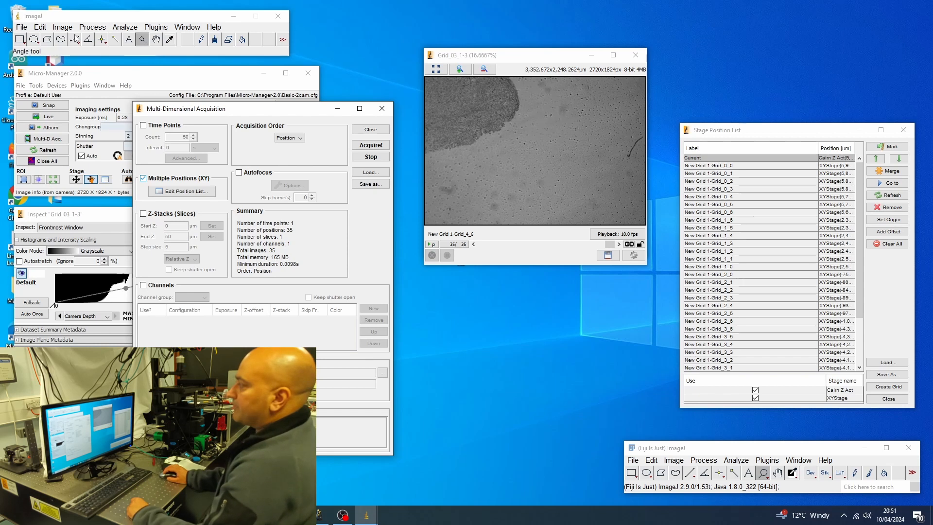
# Set the CellCam-colour RGB Mode to RGBA in the Device Property Browser and close the browser.
pyautogui.click(65, 86)
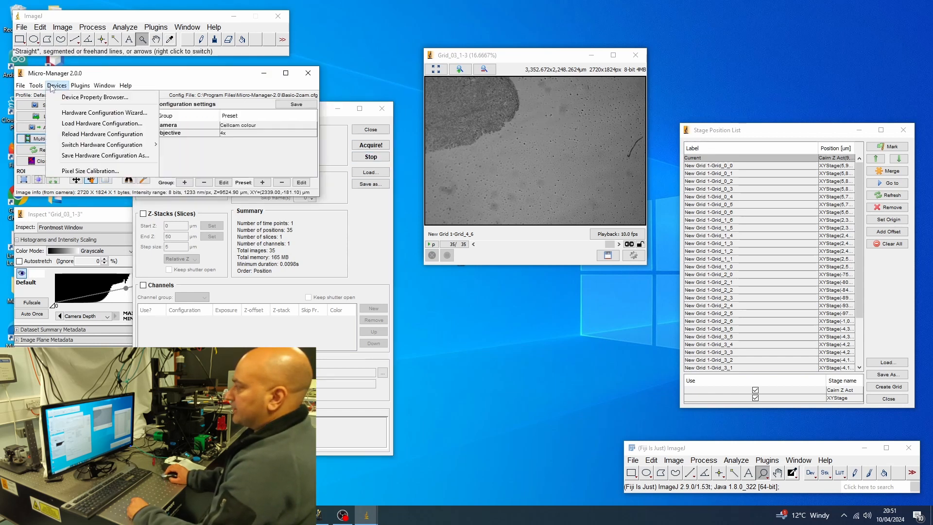
pyautogui.click(69, 96)
pyautogui.scroll(-8, 391, 203)
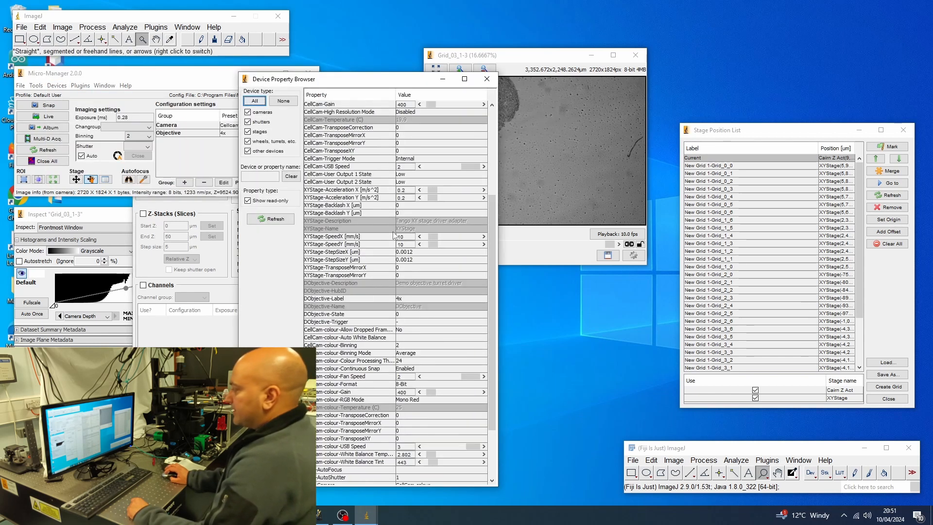
pyautogui.click(421, 353)
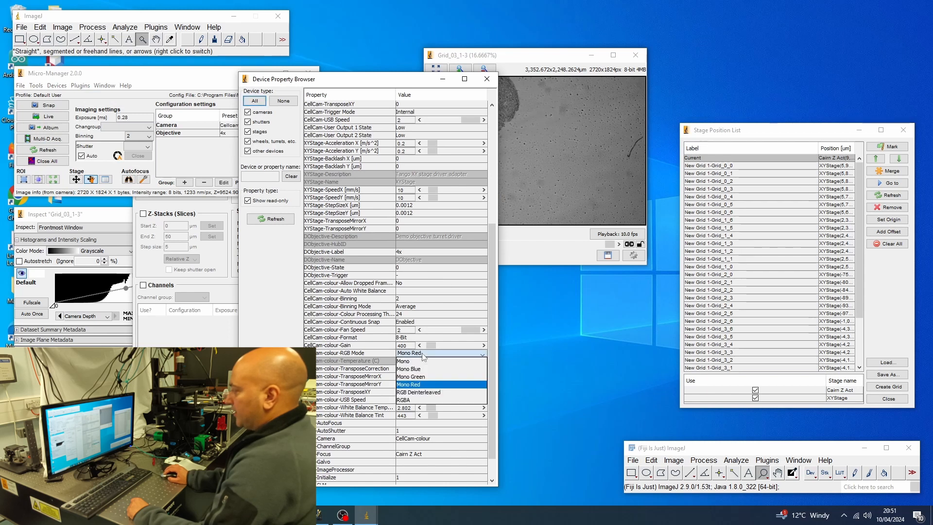
pyautogui.click(484, 79)
pyautogui.click(484, 80)
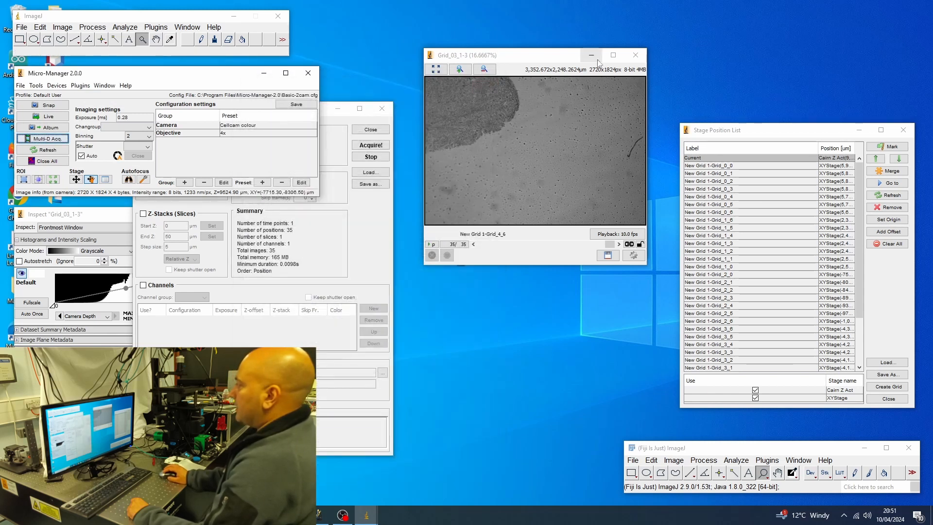
# Close the monochrome acquisition and preview windows and rerun the multi-position acquisition in colour.
pyautogui.click(634, 55)
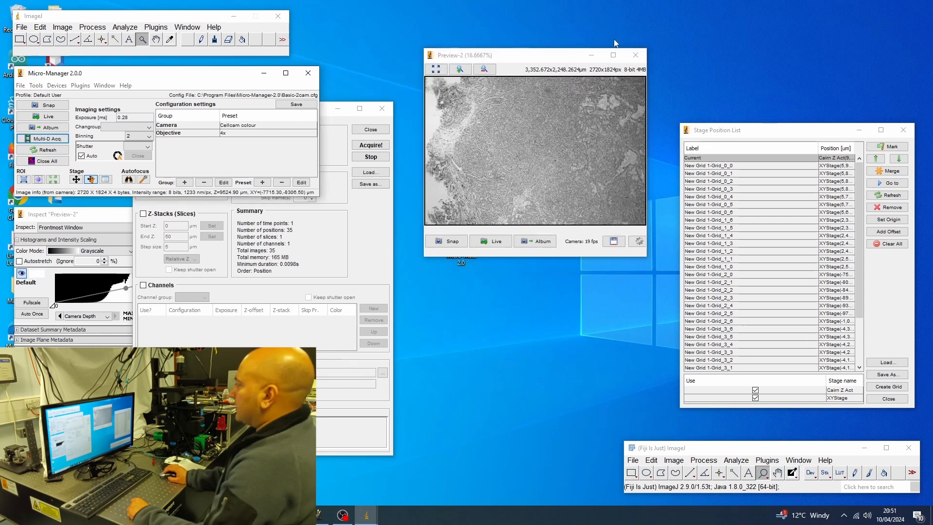
pyautogui.click(631, 58)
pyautogui.click(370, 145)
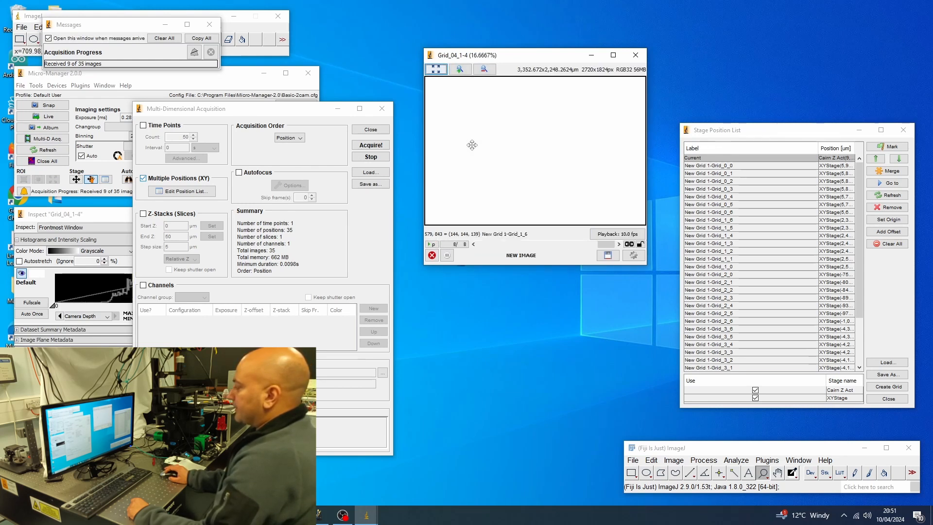
pyautogui.click(118, 217)
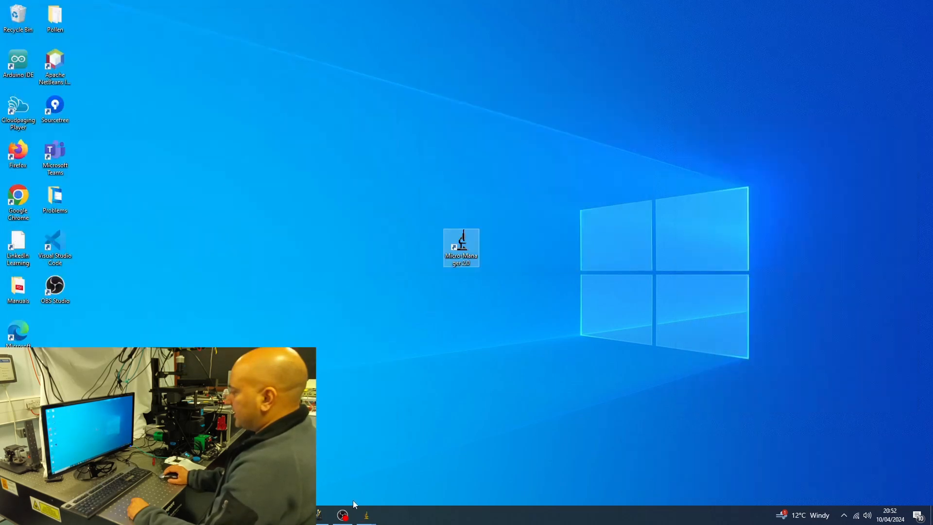
# Switch to ImageJ, start an image sequence import and browse for its source folder.
pyautogui.click(321, 515)
pyautogui.moveTo(696, 450); pyautogui.dragTo(92, 24)
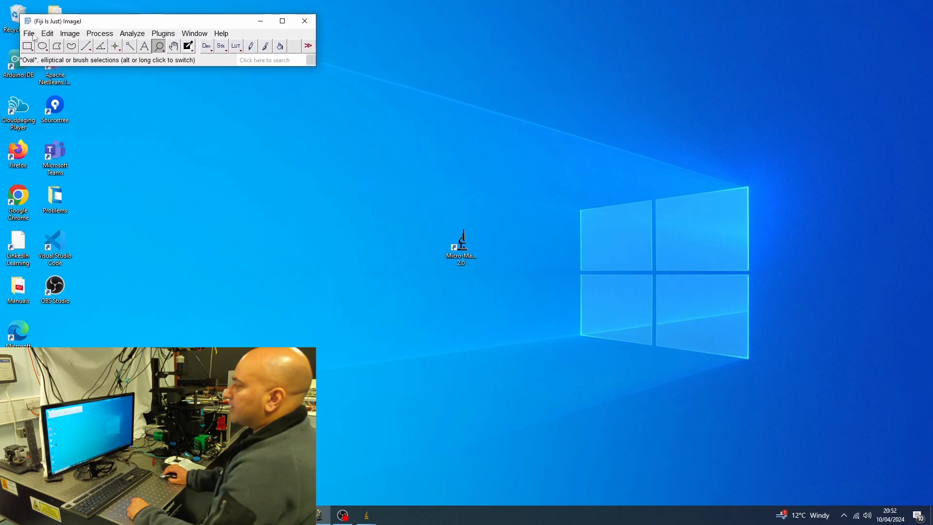
pyautogui.click(30, 33)
pyautogui.moveTo(122, 108)
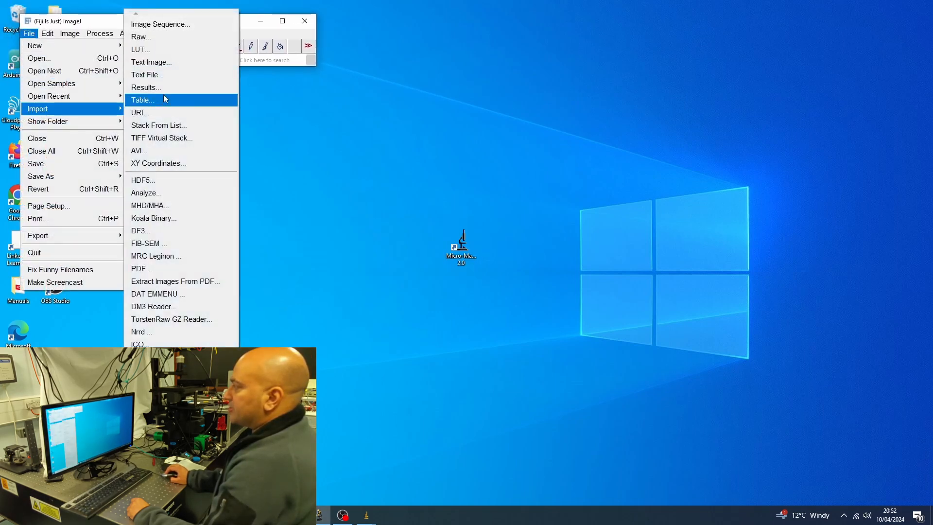
pyautogui.click(158, 24)
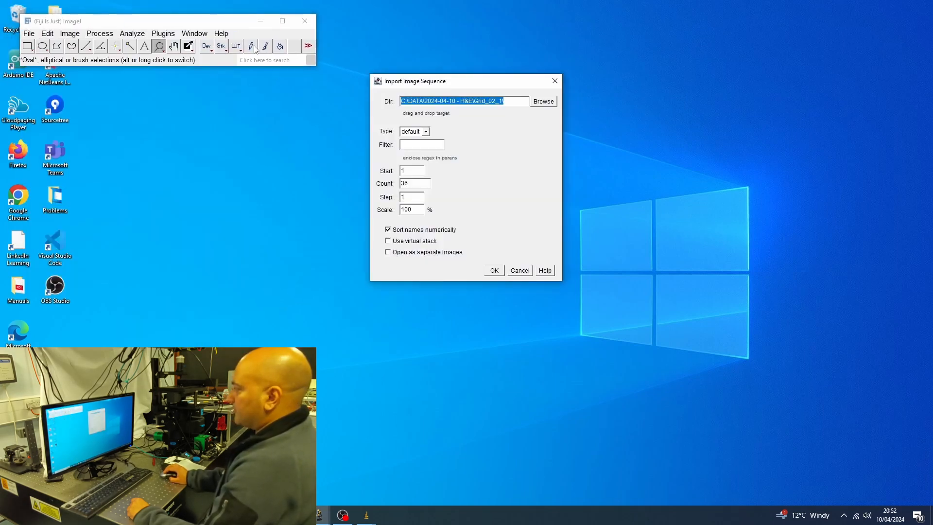
pyautogui.click(544, 102)
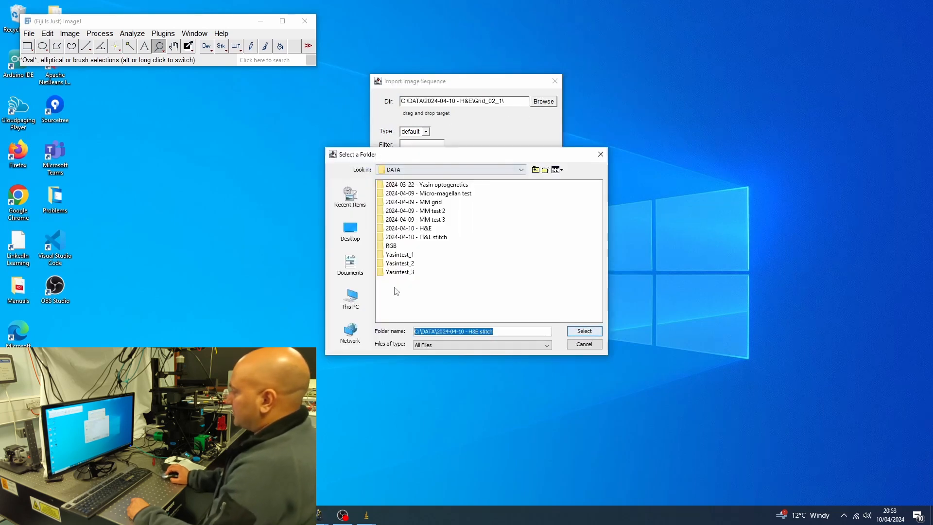
pyautogui.click(456, 275)
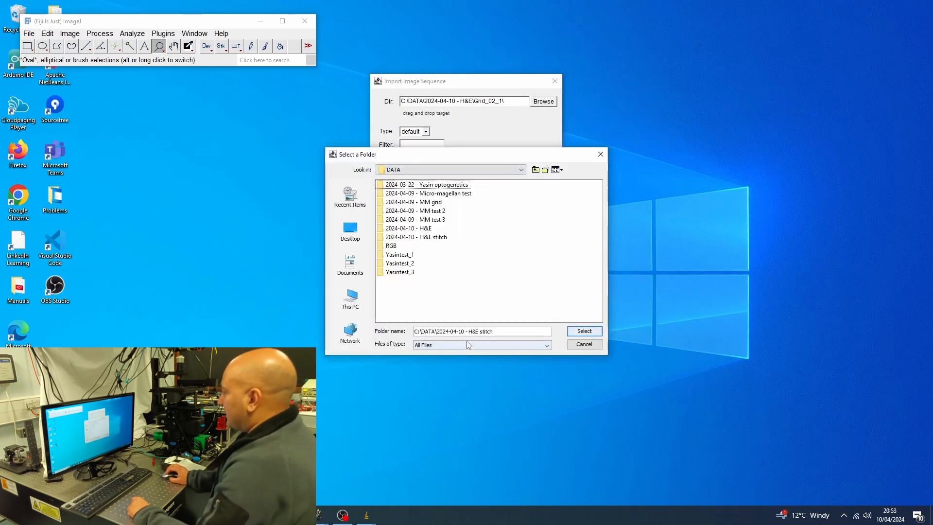
pyautogui.doubleClick(418, 237)
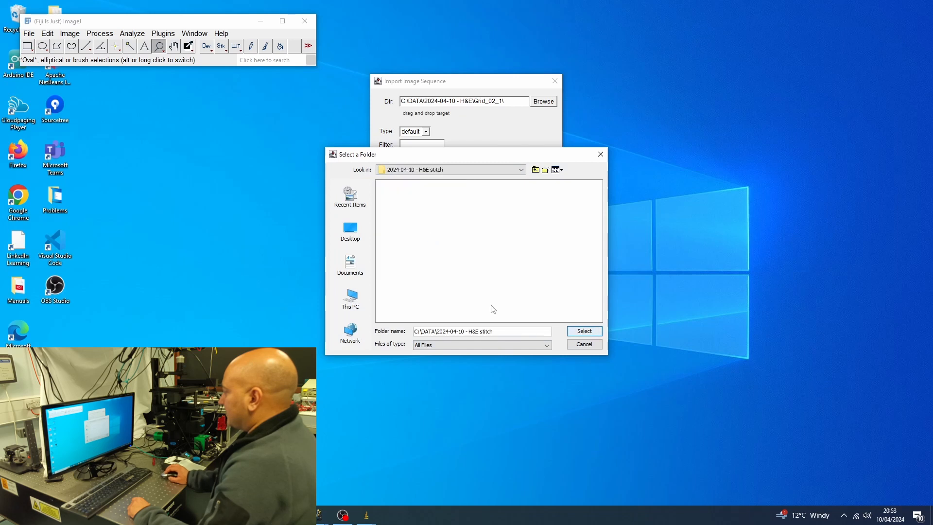
pyautogui.click(545, 170)
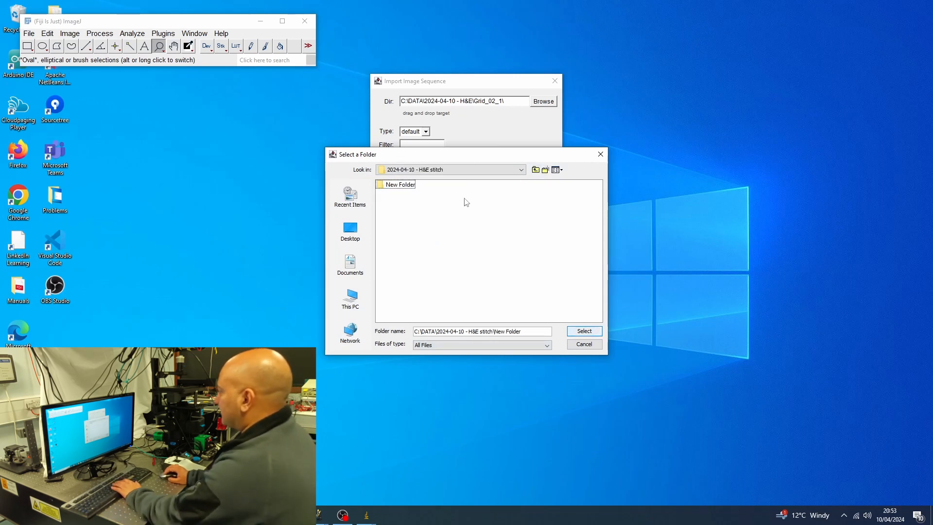
pyautogui.click(536, 170)
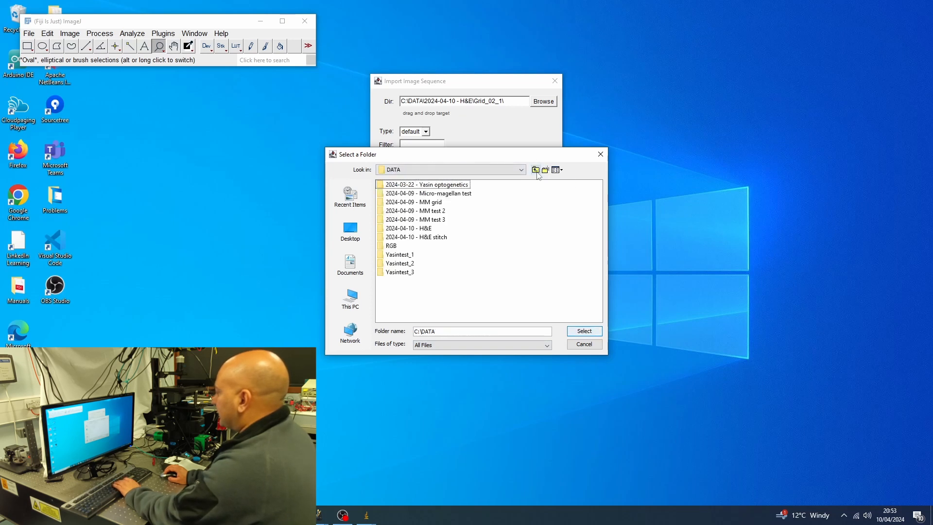
# Import the image sequence from the Grid_04_1 folder inside 2024-04-10 - H&E, keeping the default import options.
pyautogui.doubleClick(417, 228)
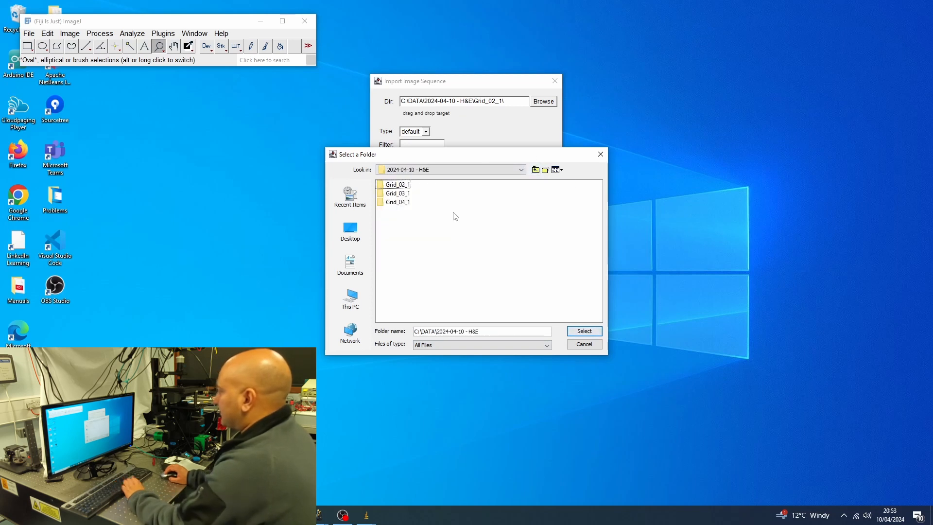
pyautogui.click(396, 202)
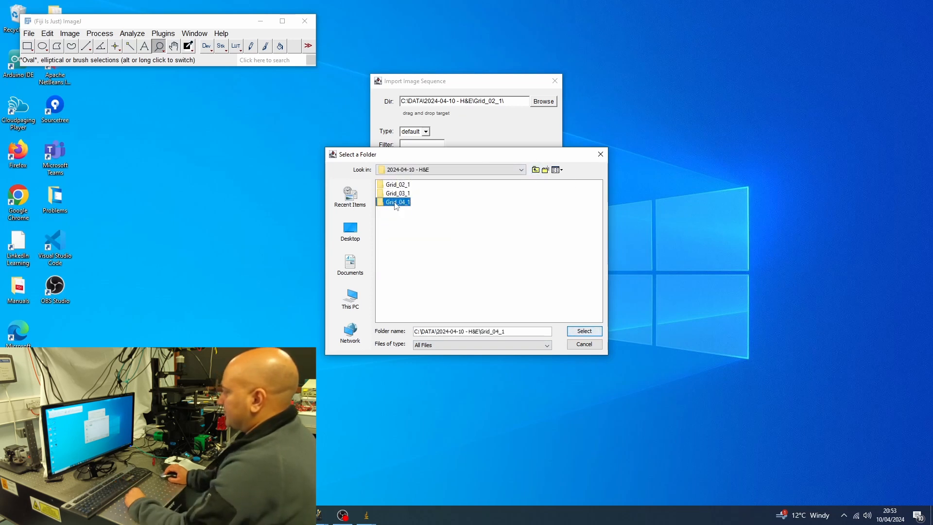
pyautogui.click(583, 331)
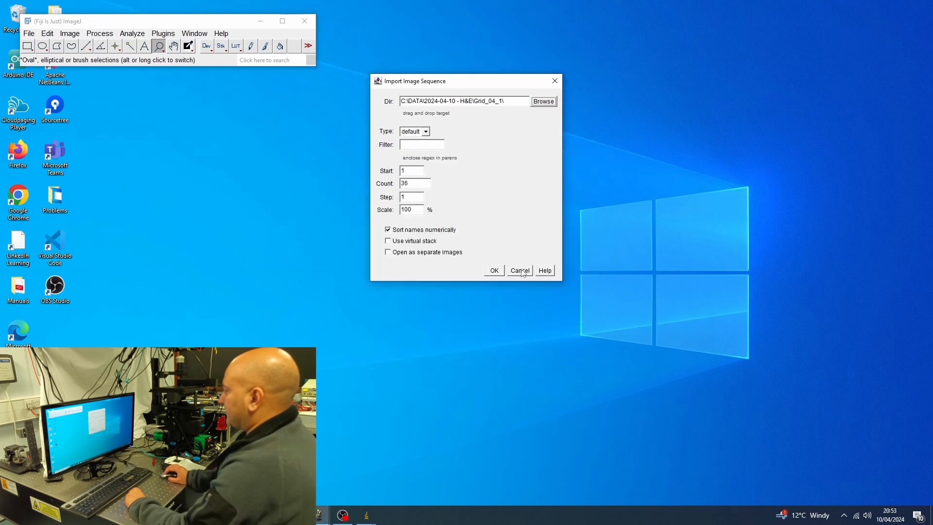
pyautogui.click(492, 273)
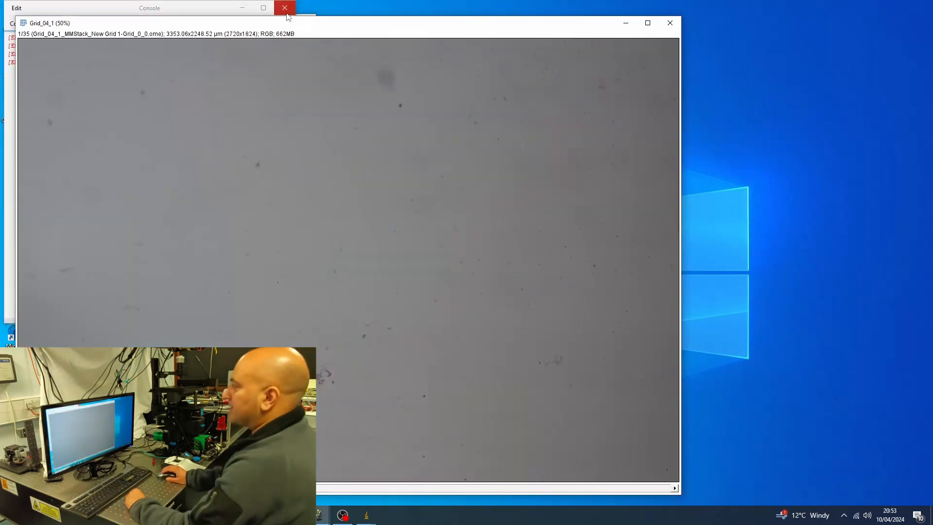
# Rotate the Grid_04_1 stack 90 degrees left.
pyautogui.press('-')
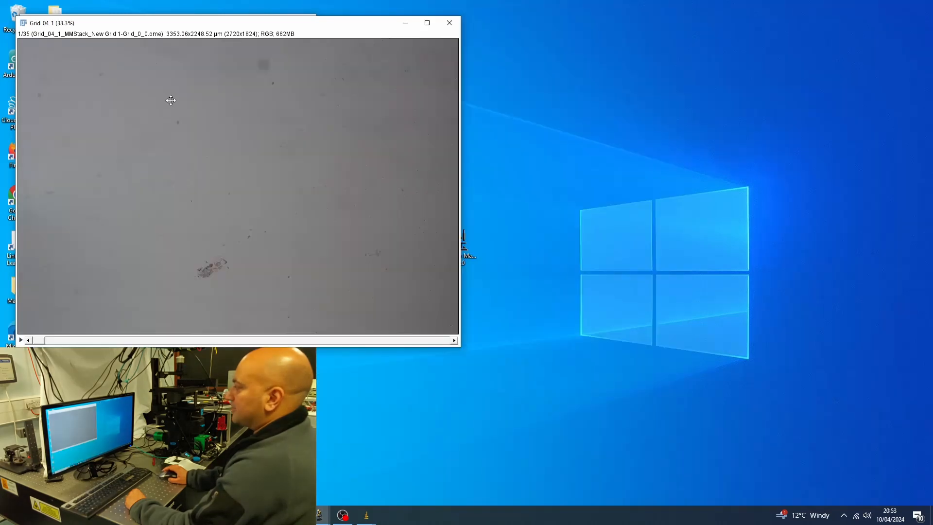
pyautogui.press('-')
pyautogui.moveTo(193, 28); pyautogui.dragTo(194, 122)
pyautogui.click(70, 33)
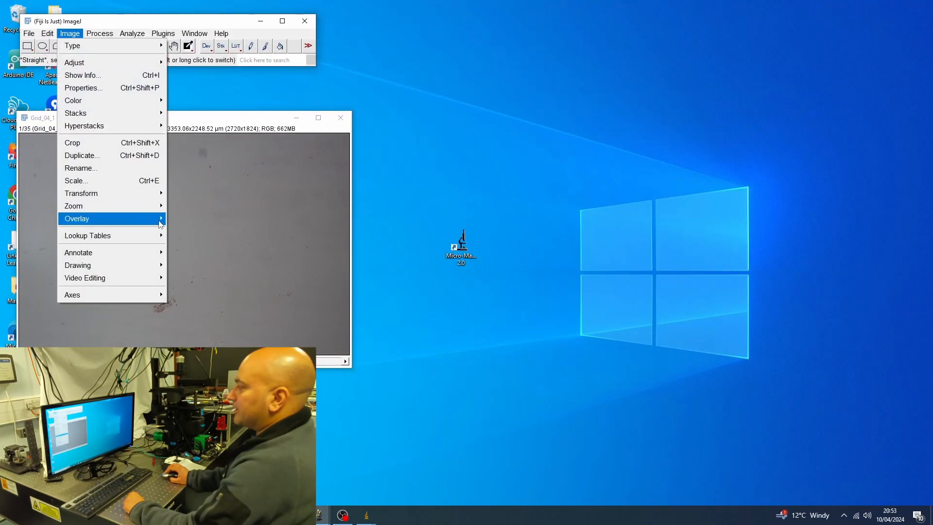
pyautogui.moveTo(150, 193)
pyautogui.click(228, 244)
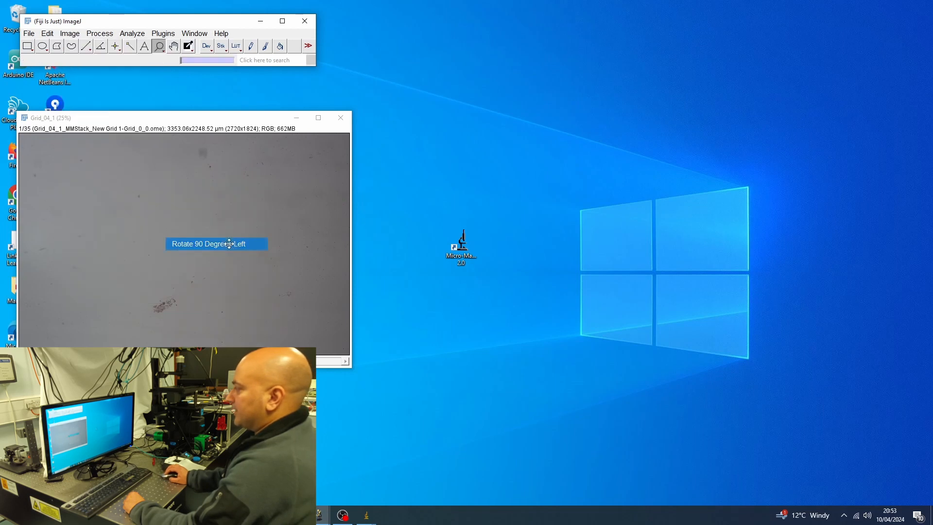
# Flip the rotated Grid_04_1 stack vertically.
pyautogui.click(69, 33)
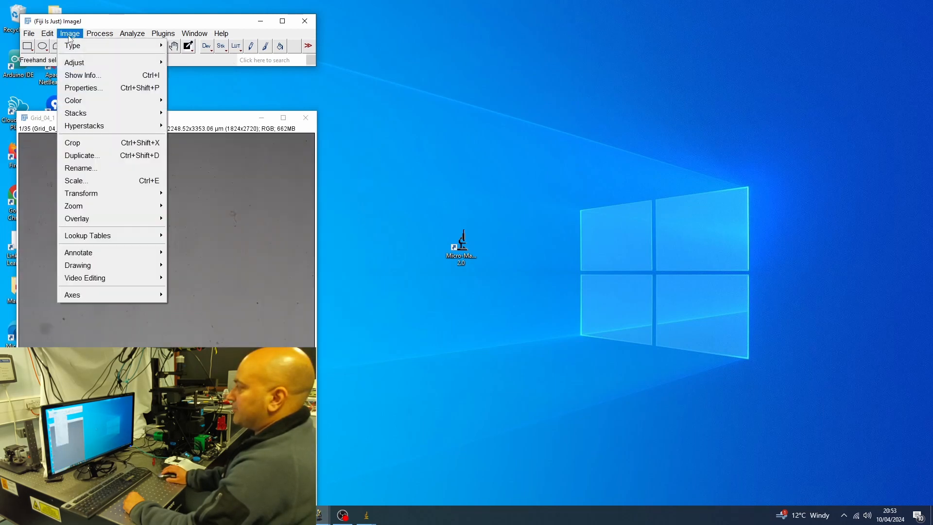
pyautogui.moveTo(137, 197)
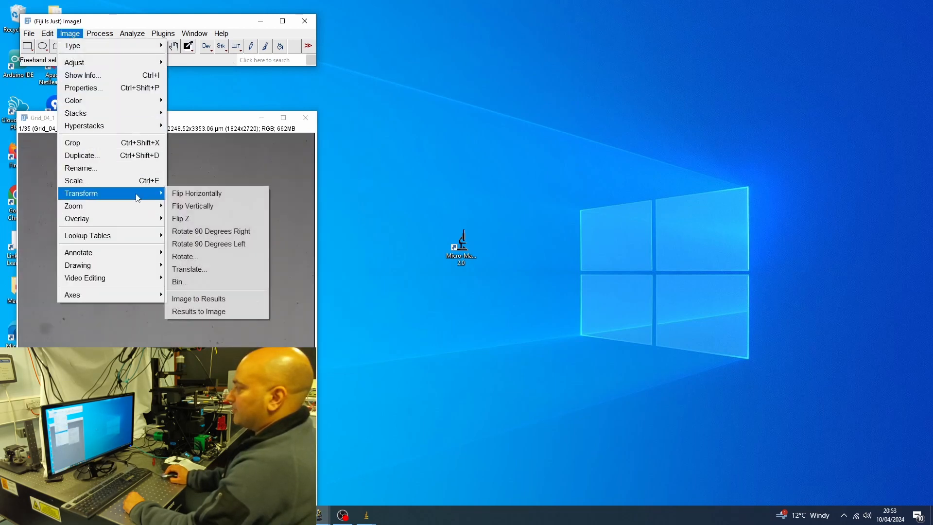
pyautogui.click(185, 202)
pyautogui.click(440, 166)
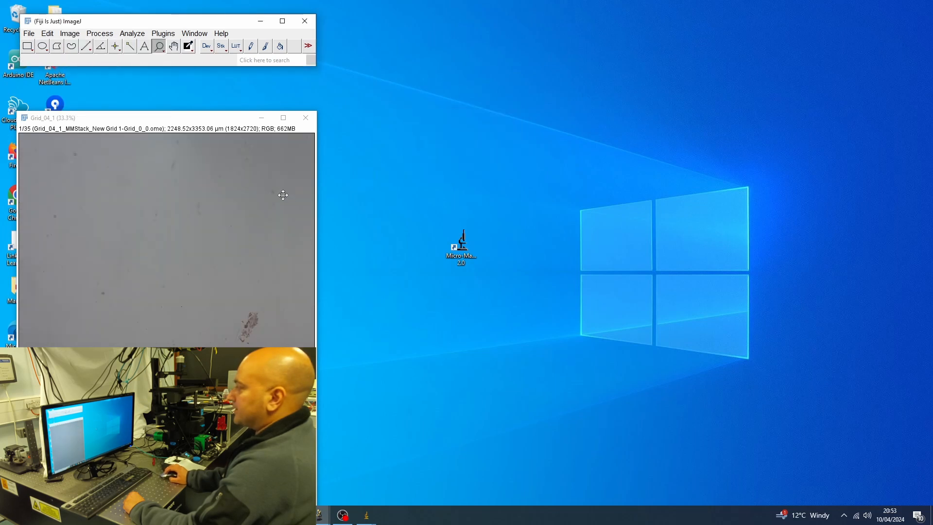
# Make a montage of the Grid_04_1 stack with 7 columns, 5 rows and a scale factor of 1.
pyautogui.click(70, 33)
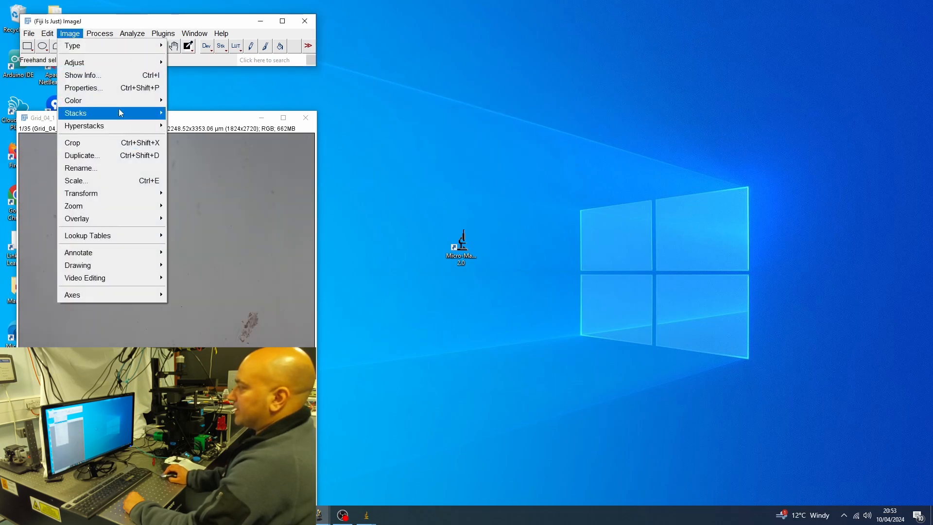
pyautogui.moveTo(119, 112)
pyautogui.click(215, 208)
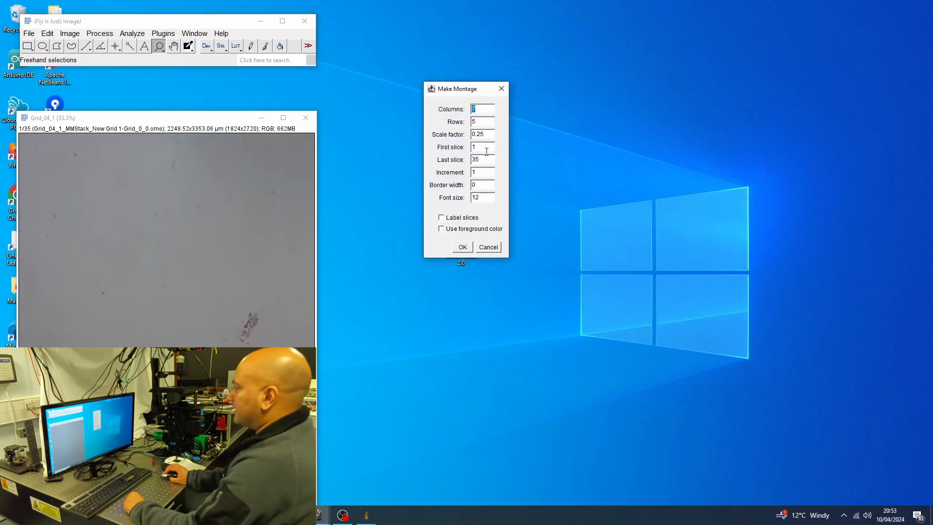
pyautogui.doubleClick(478, 135)
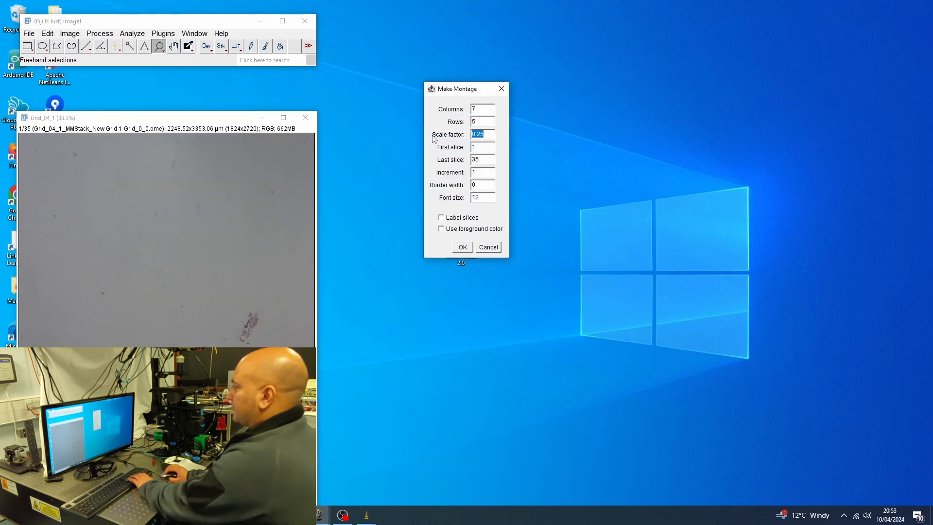
pyautogui.write('1')
pyautogui.click(462, 247)
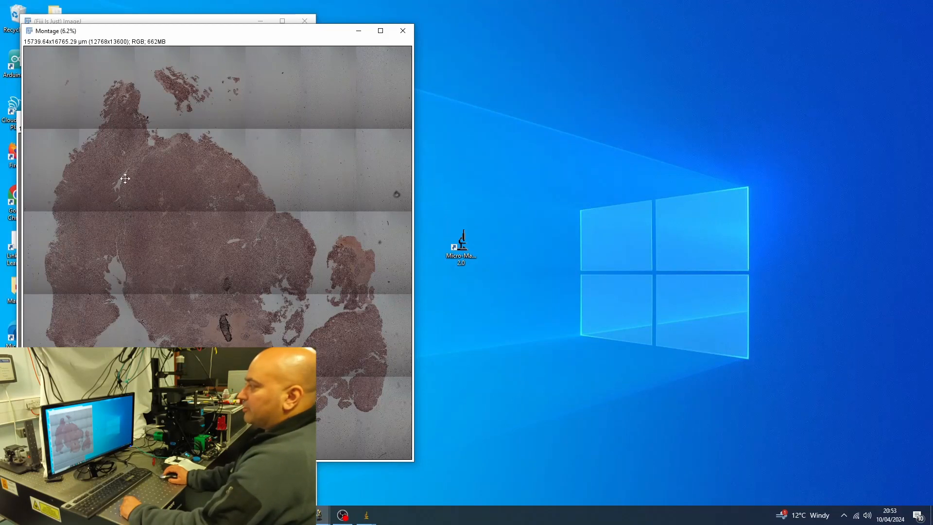
# Examine the tissue detail and the tile boundaries across the montage at different magnifications.
pyautogui.scroll(7, 157, 205)
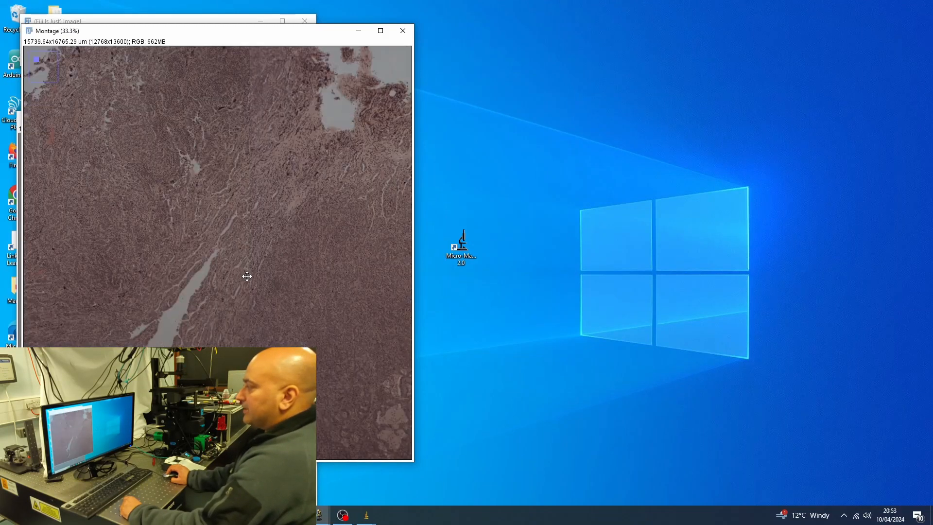
pyautogui.scroll(-2, 248, 277)
pyautogui.scroll(2, 163, 199)
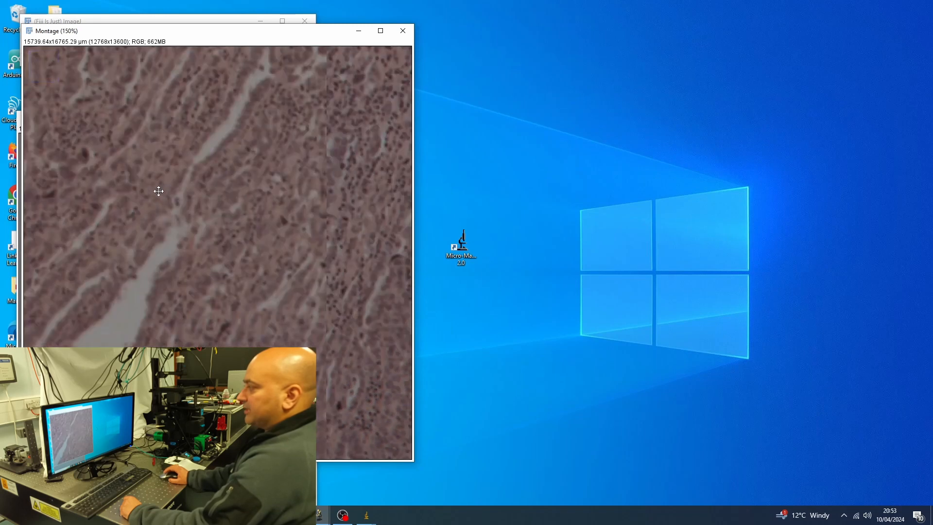
pyautogui.scroll(-4, 189, 195)
pyautogui.scroll(3, 289, 285)
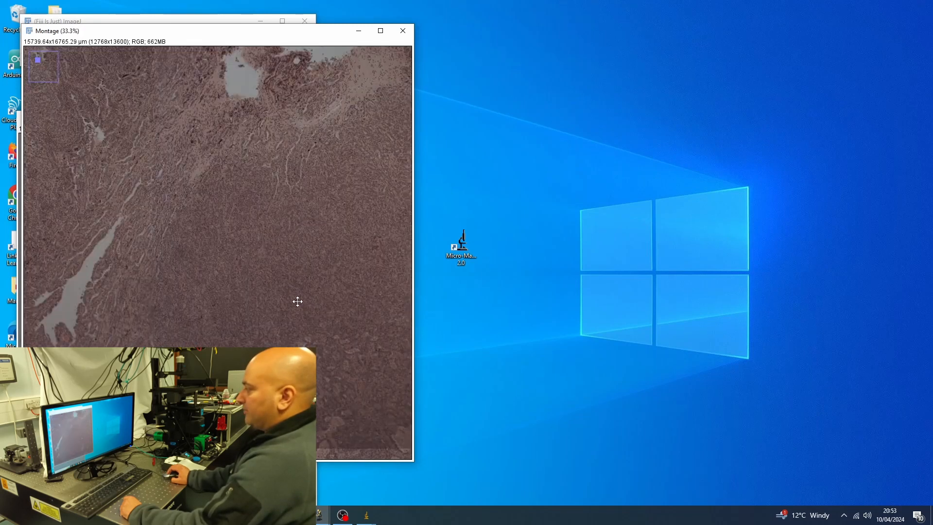
pyautogui.scroll(-2, 294, 243)
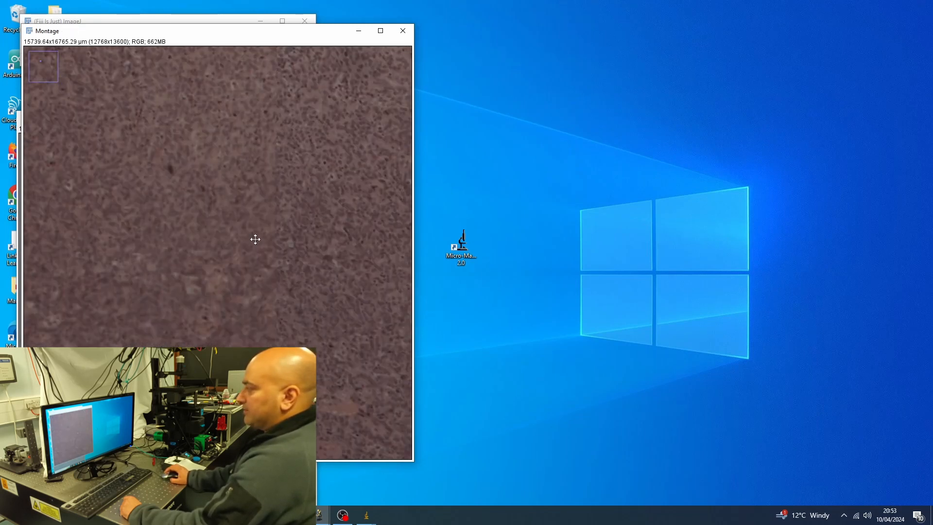
pyautogui.scroll(-5, 256, 242)
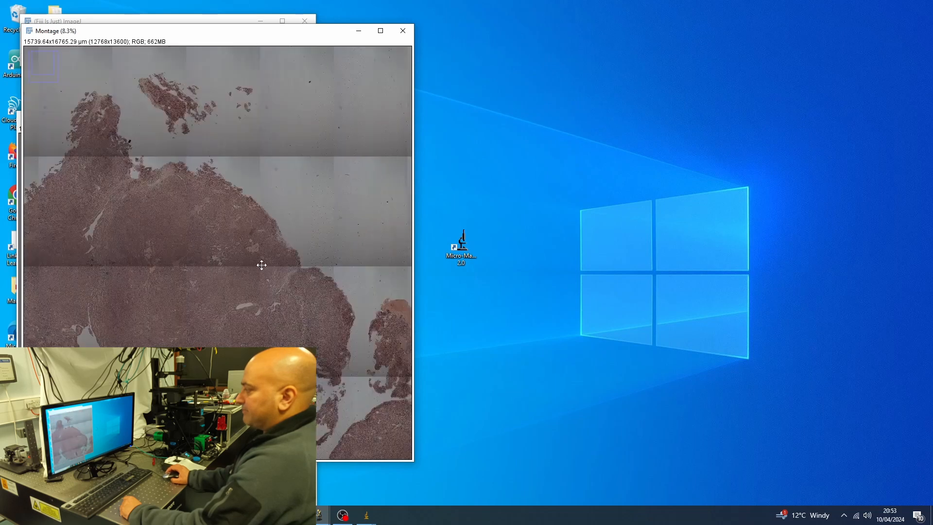
pyautogui.scroll(4, 308, 306)
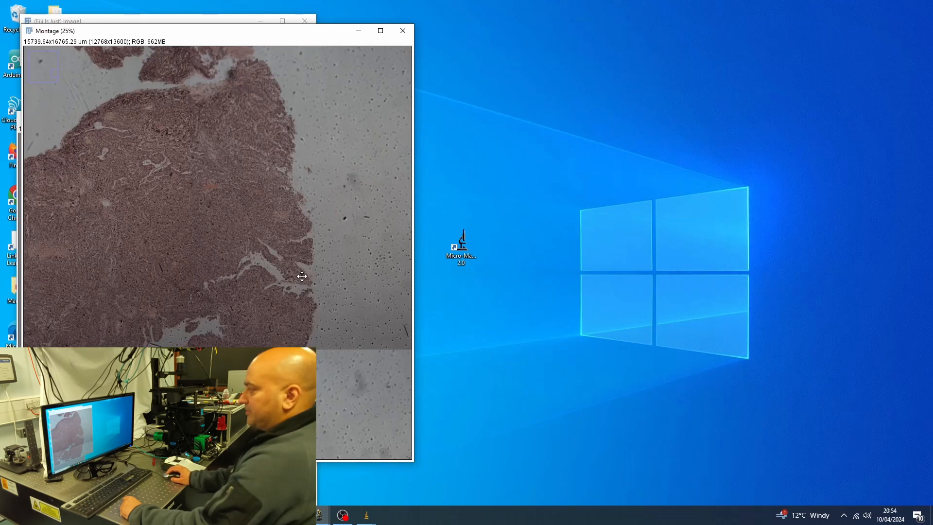
pyautogui.scroll(2, 207, 197)
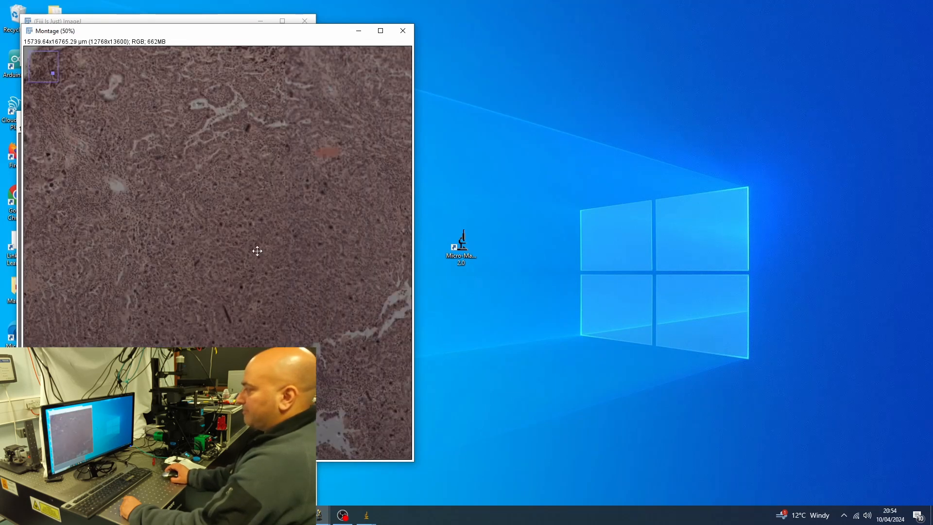
pyautogui.scroll(-1, 252, 266)
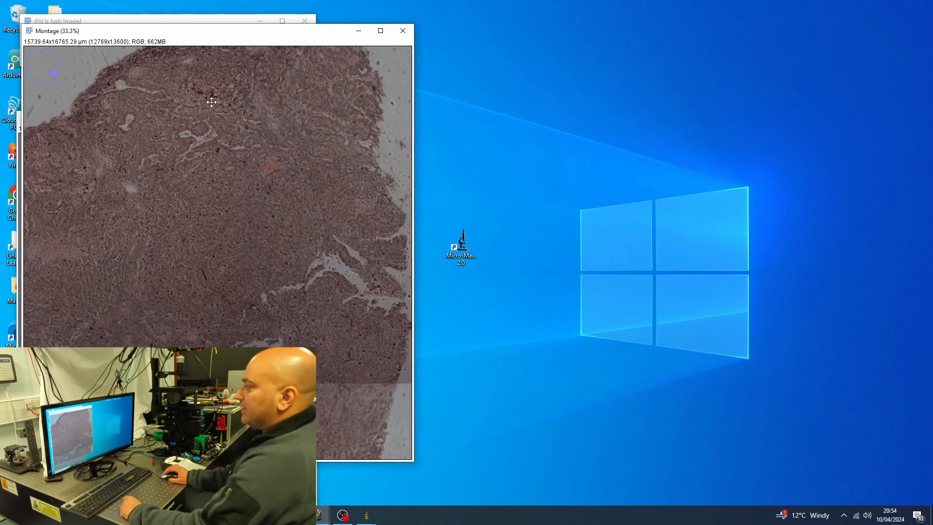
pyautogui.scroll(-2, 212, 102)
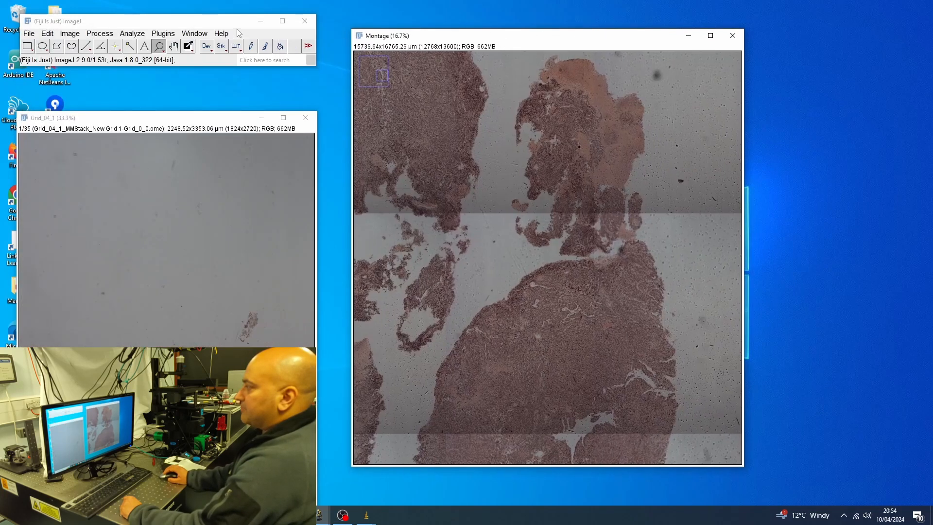
pyautogui.click(173, 46)
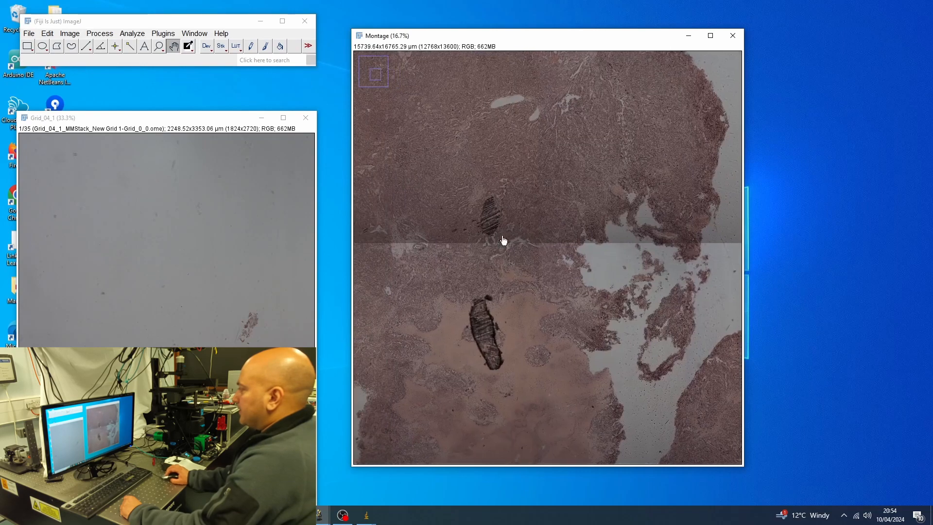